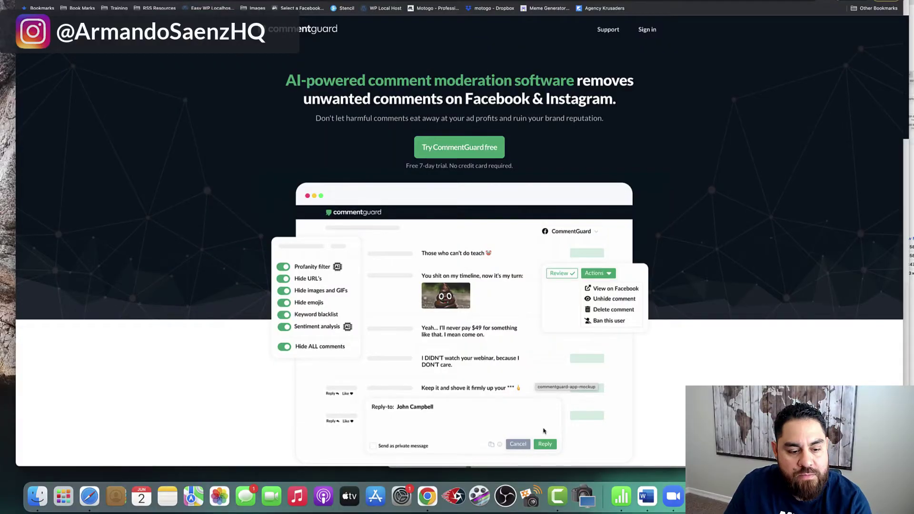
Scroll through the Get started page's Facebook permissions and page requirements
scroll(528, 424, down, 2)
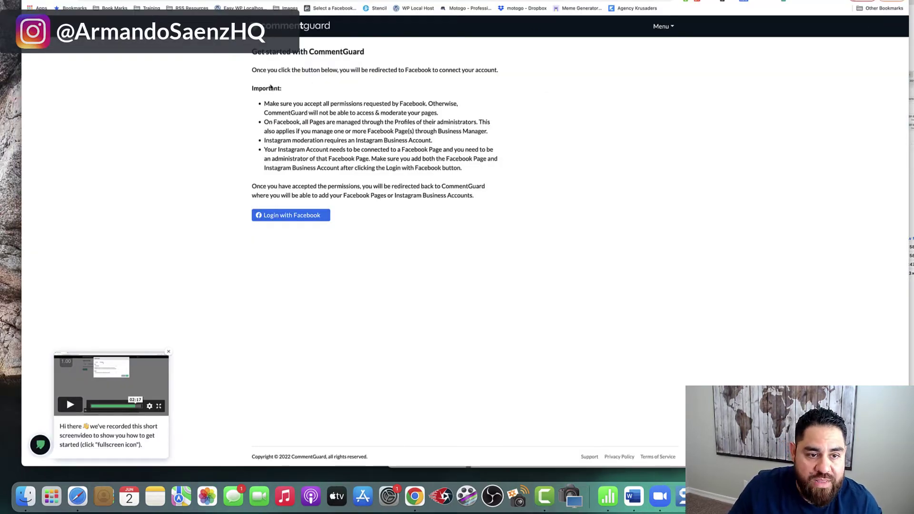
Log in with Facebook for CommentGuard, continuing as the current user
drag(255, 54, 450, 187)
click(392, 203)
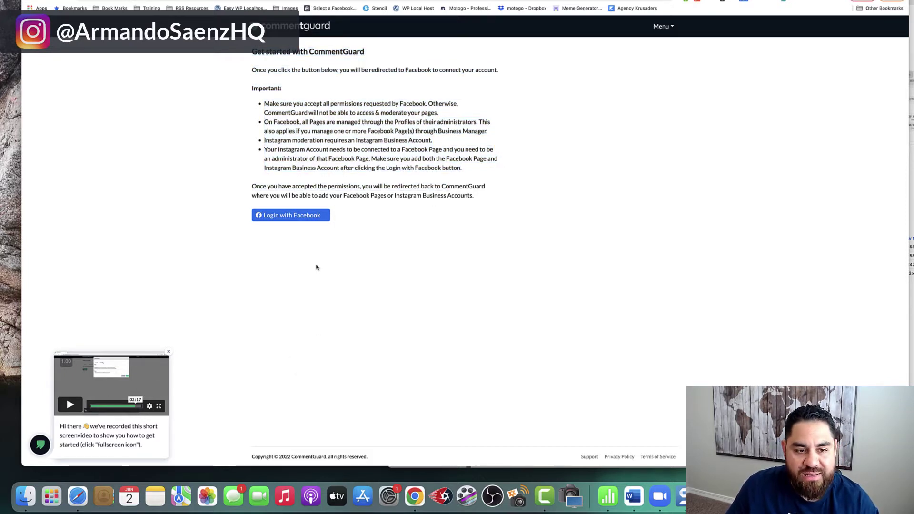
click(296, 217)
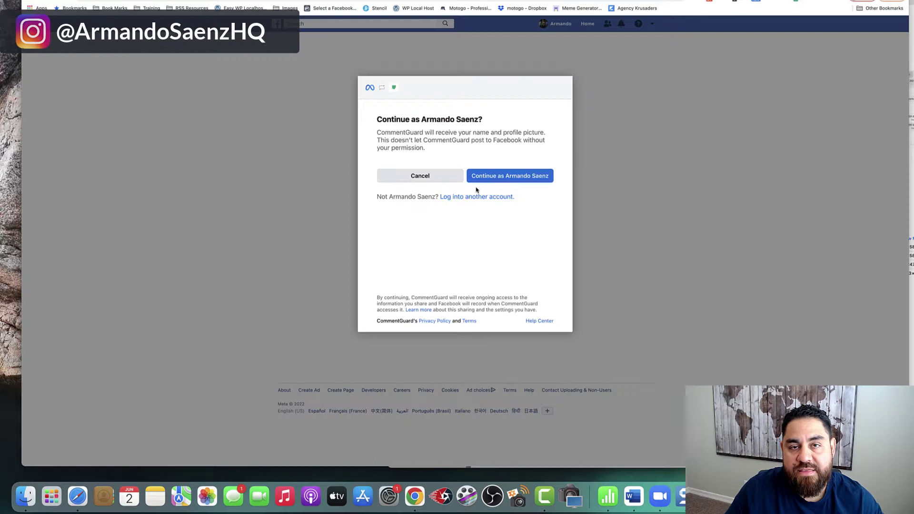
click(509, 177)
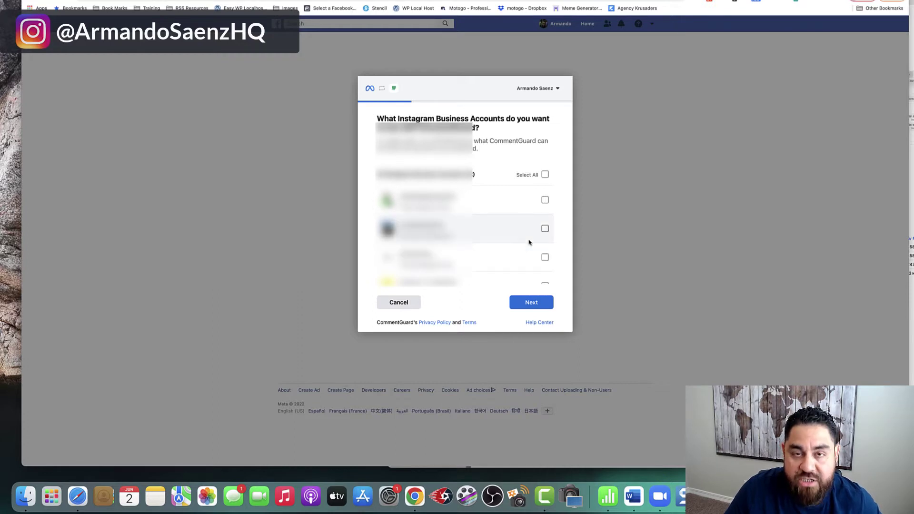
Select one Instagram Business Account and advance to choosing Pages
click(545, 229)
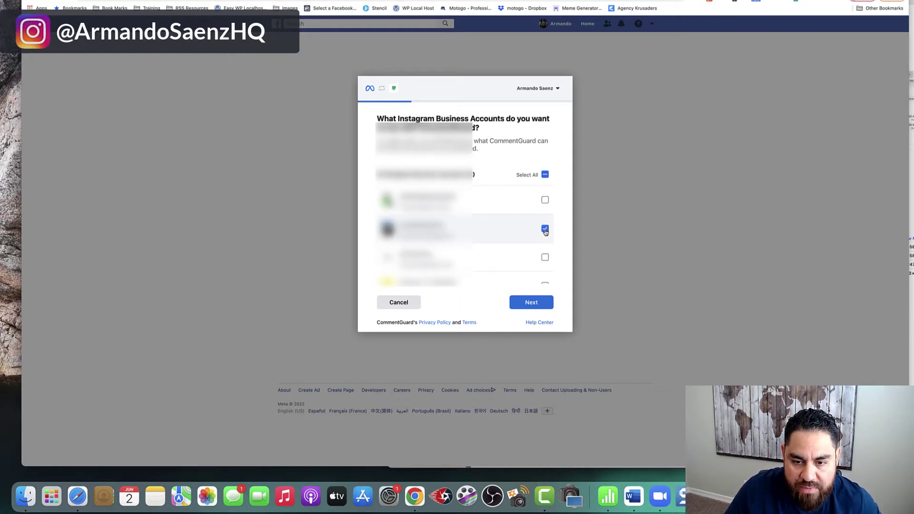
scroll(542, 232, down, 5)
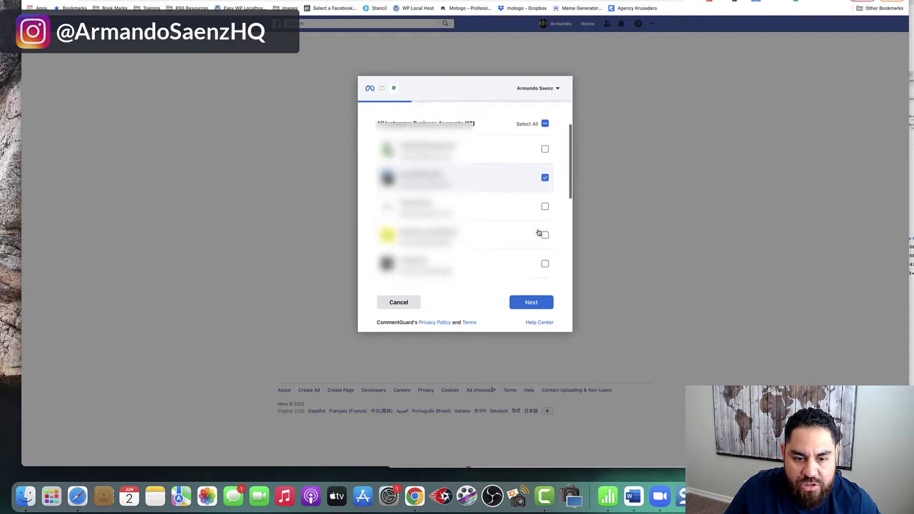
click(532, 302)
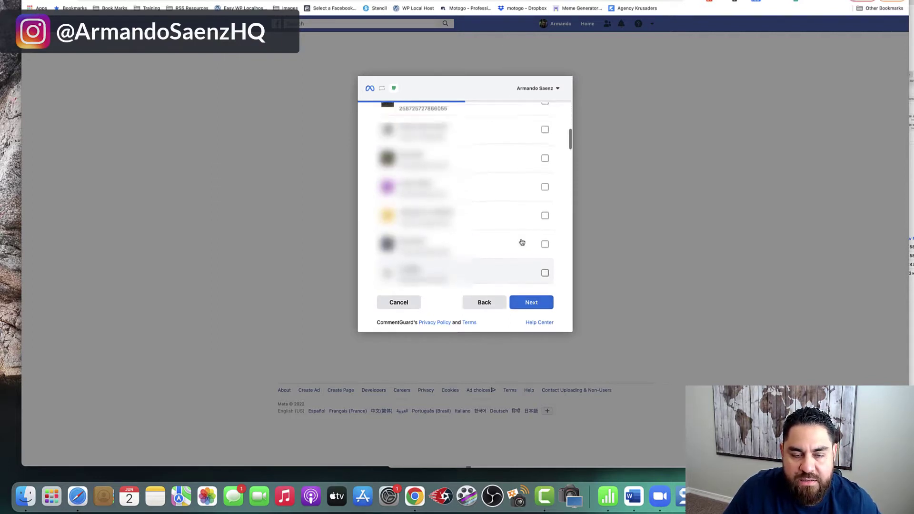
scroll(522, 242, down, 1)
scroll(523, 242, up, 5)
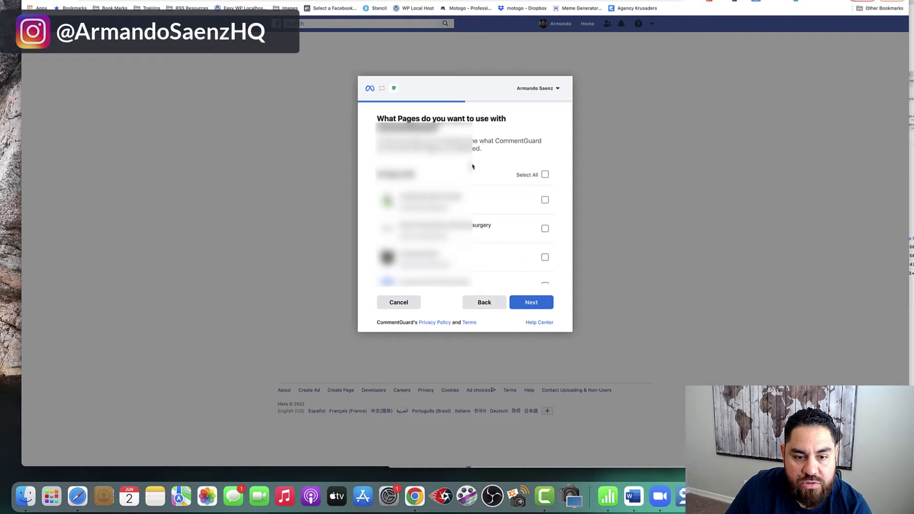
Tick one Facebook Page, keep all permissions on, and confirm the link
click(546, 258)
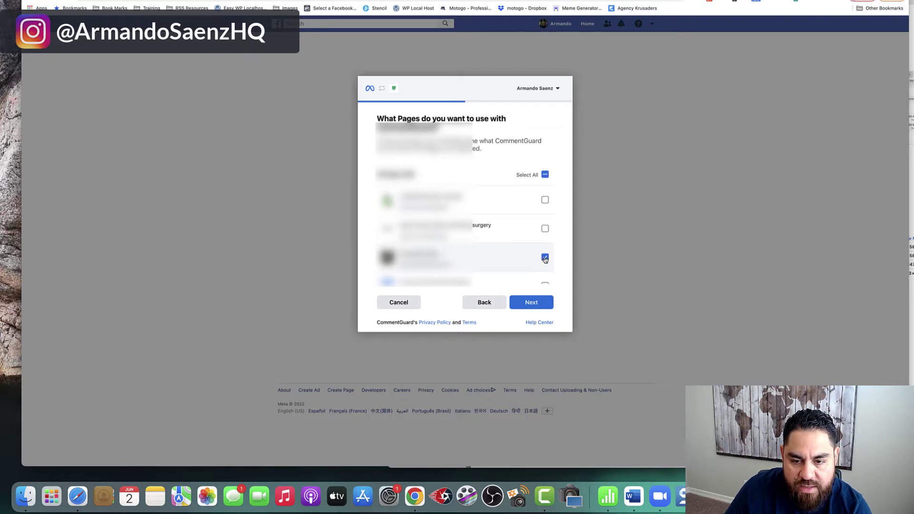
click(532, 306)
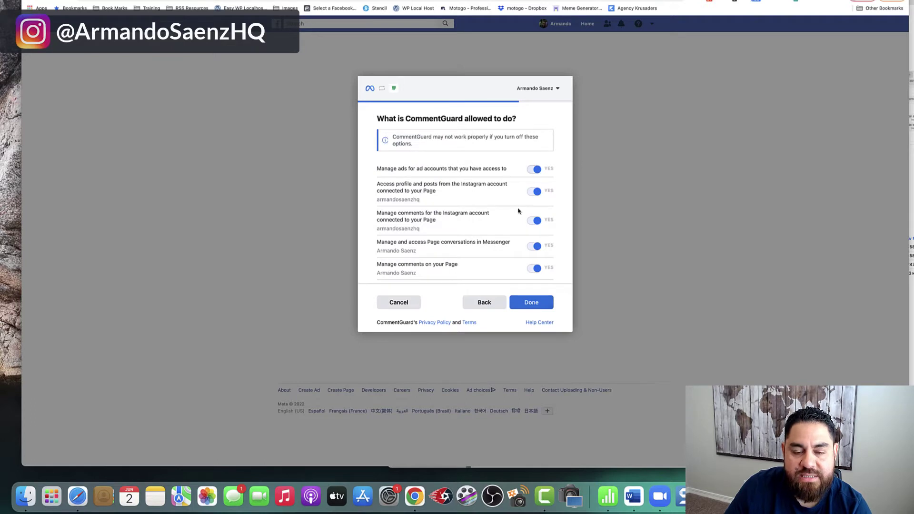
scroll(519, 219, down, 5)
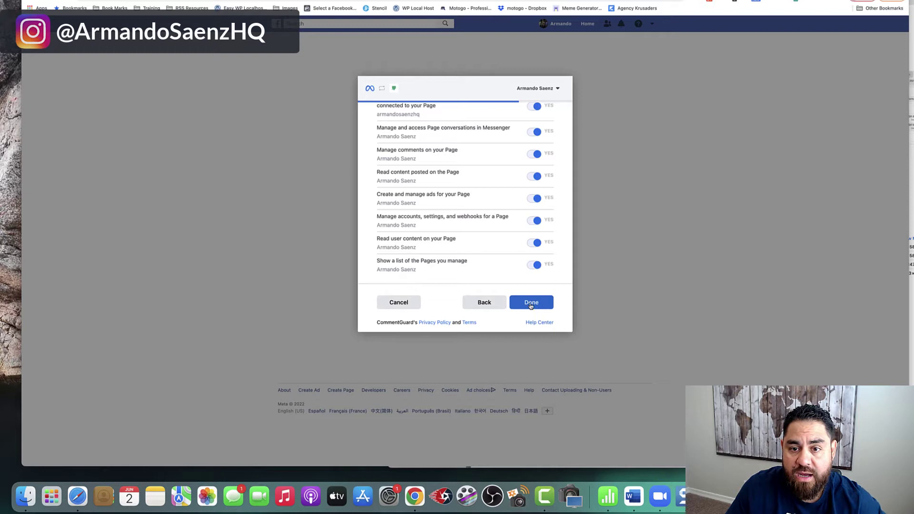
click(531, 304)
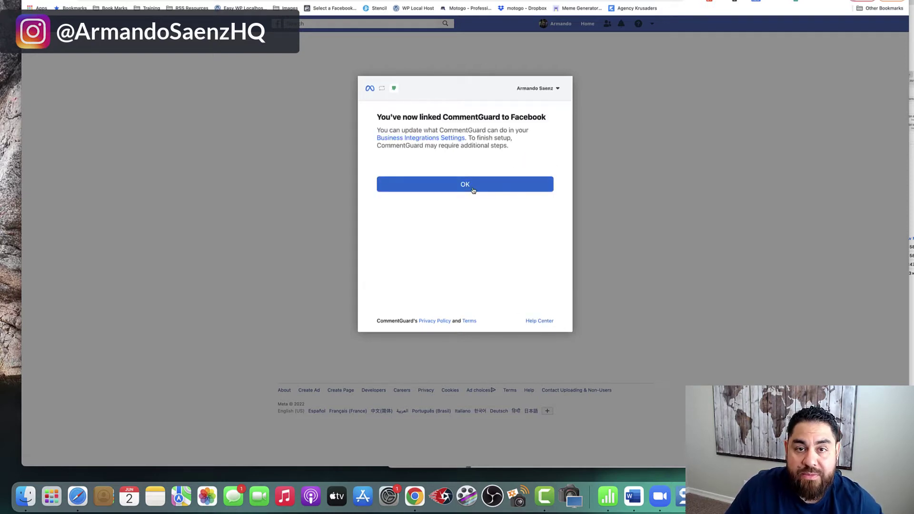
click(473, 190)
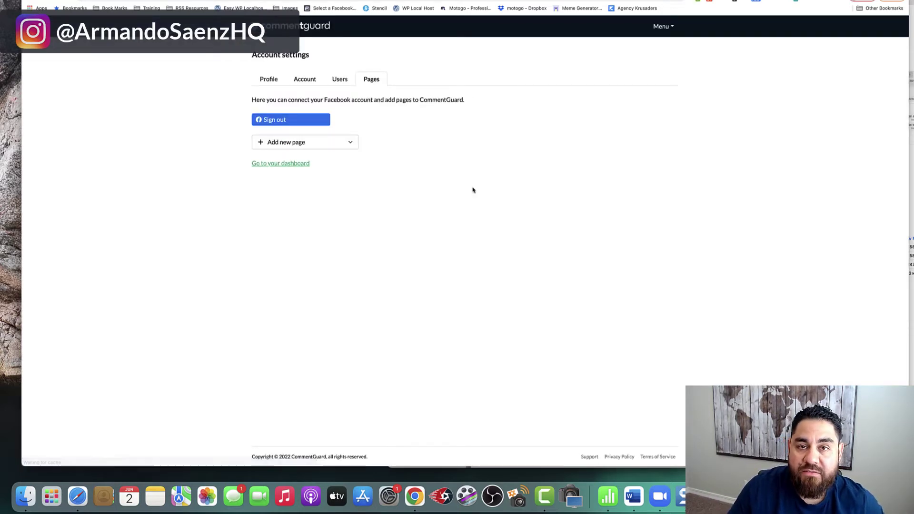
Add the Instagram business account and the Facebook page, then go to the dashboard
click(349, 146)
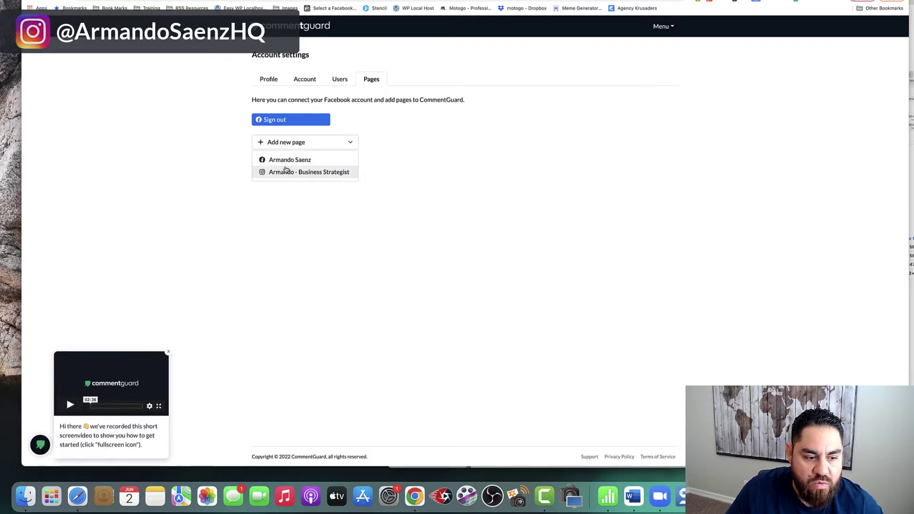
click(282, 173)
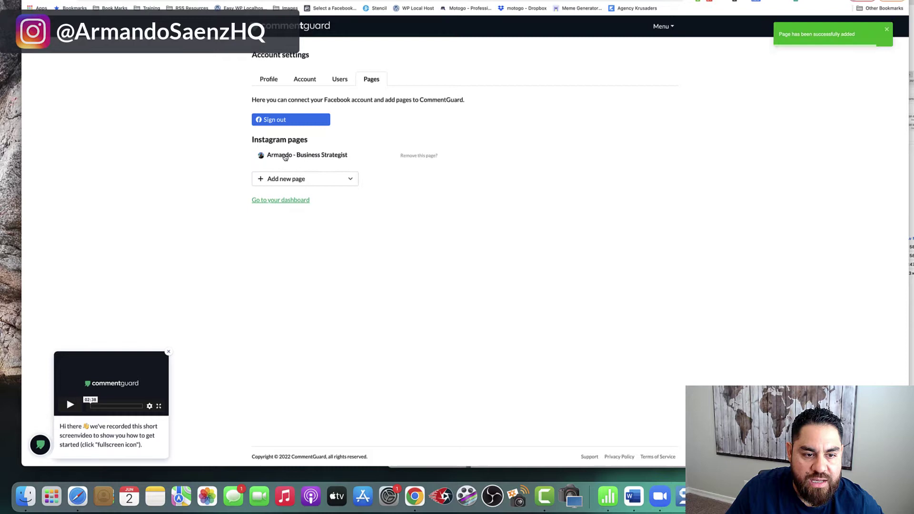
click(350, 179)
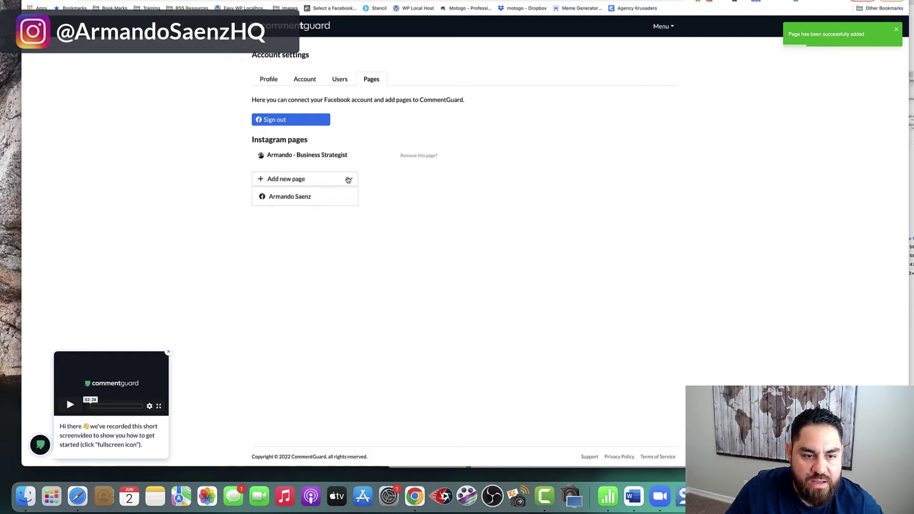
click(290, 196)
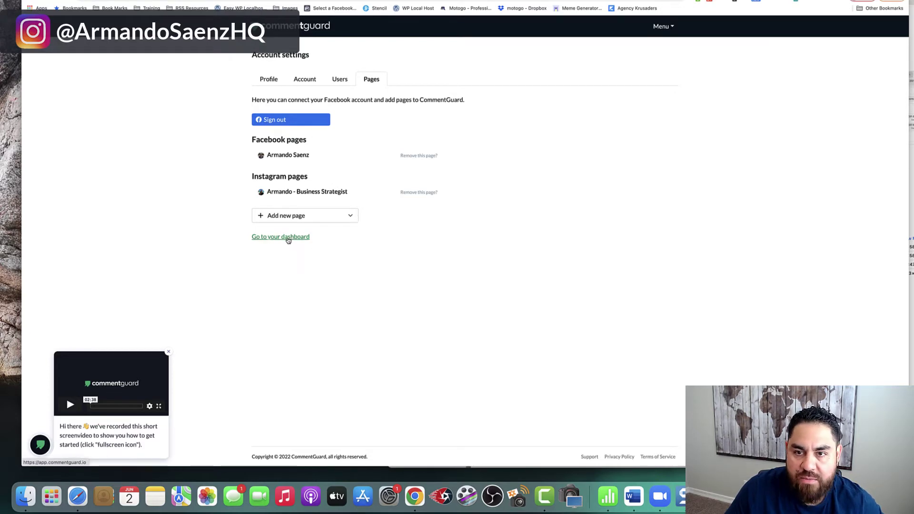
click(288, 238)
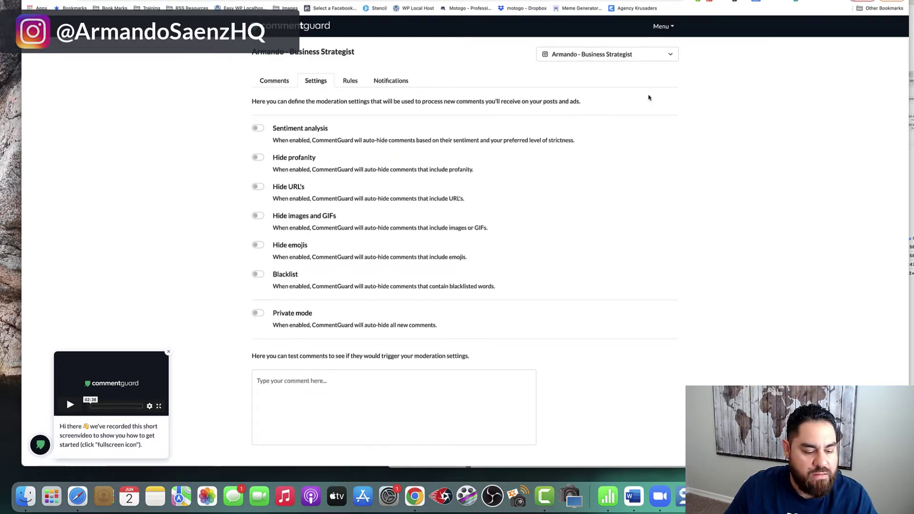
Check the connected-page list and the Instagram account's Comments overview
click(667, 55)
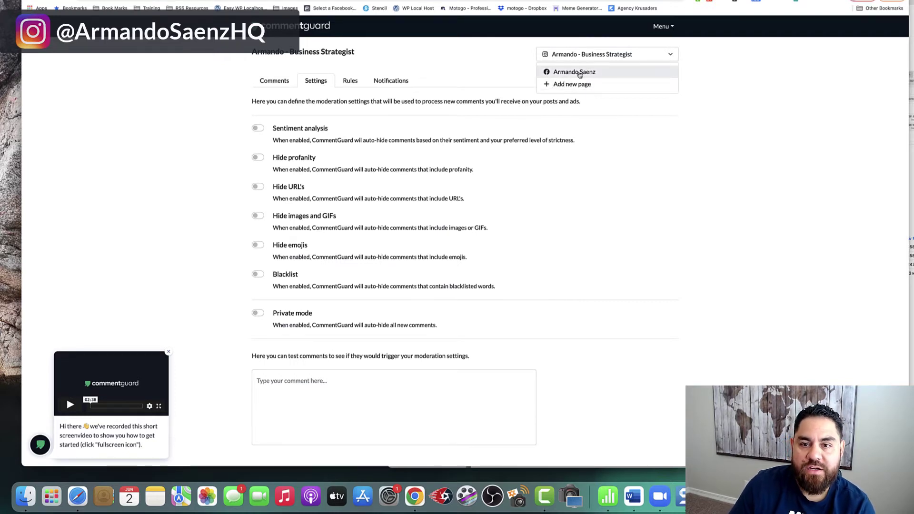
click(558, 55)
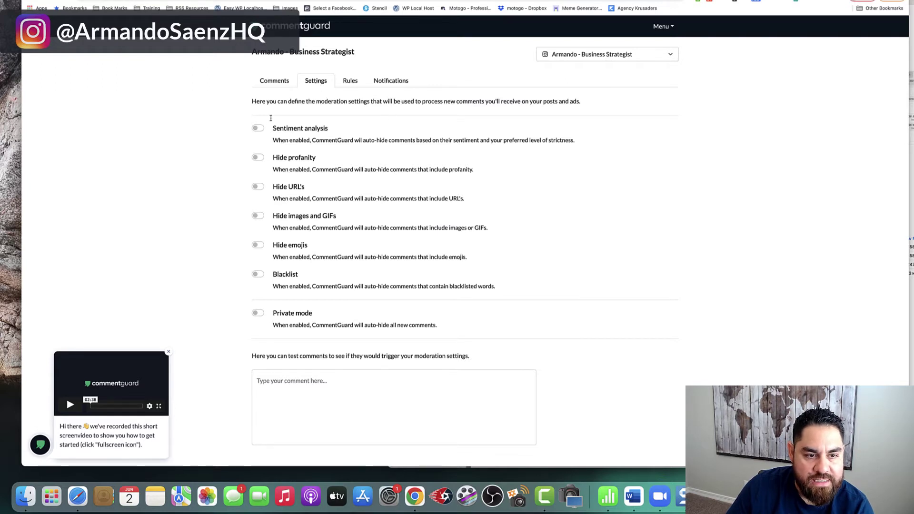
click(274, 86)
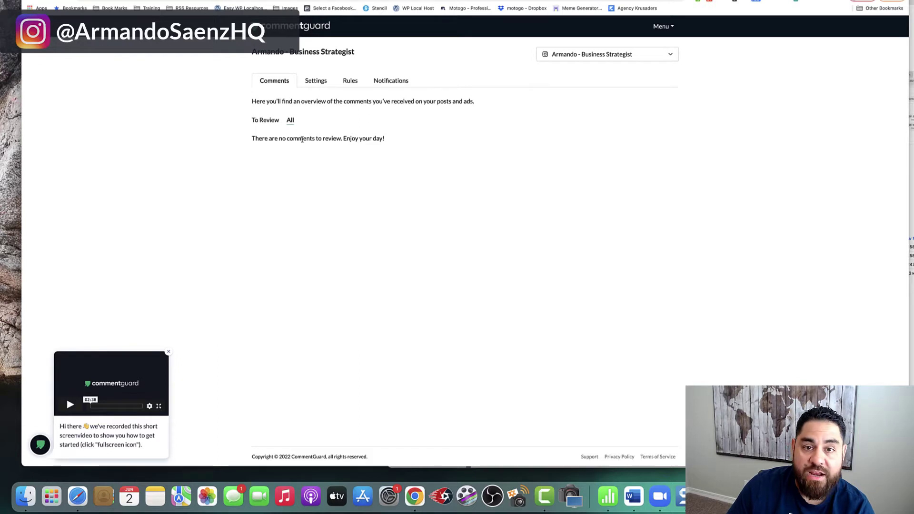
click(312, 85)
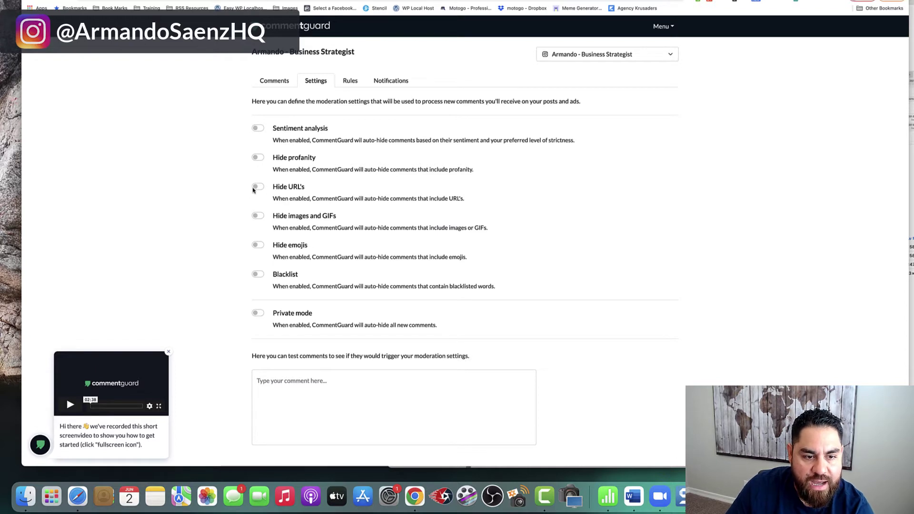
Switch on Hide URL's for the Instagram account
click(257, 187)
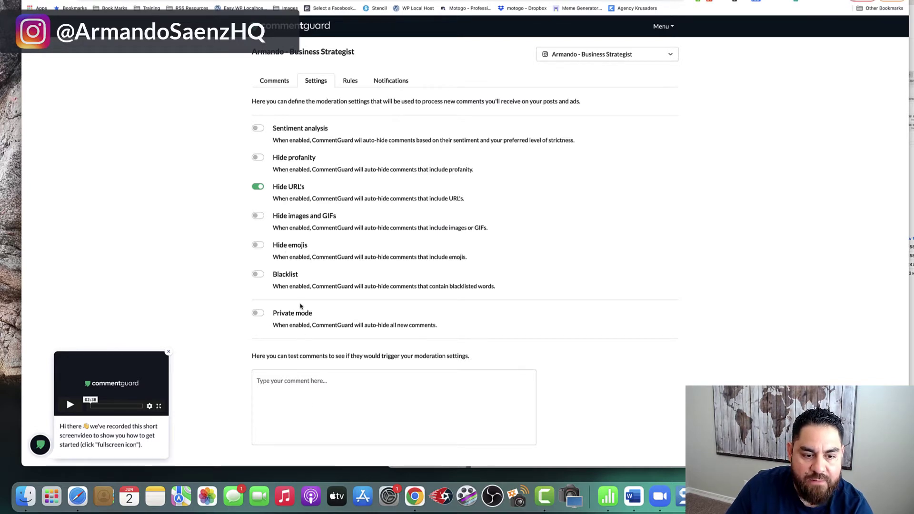
scroll(301, 314, down, 2)
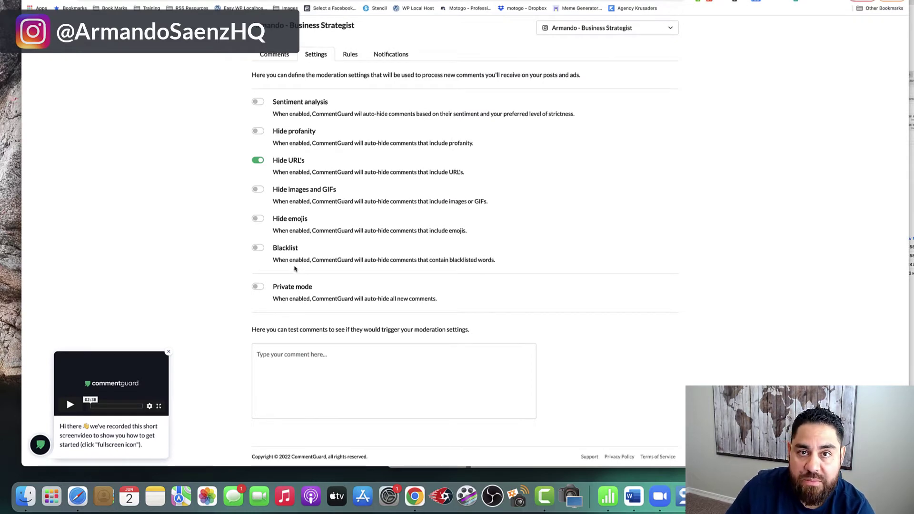
scroll(319, 352, up, 1)
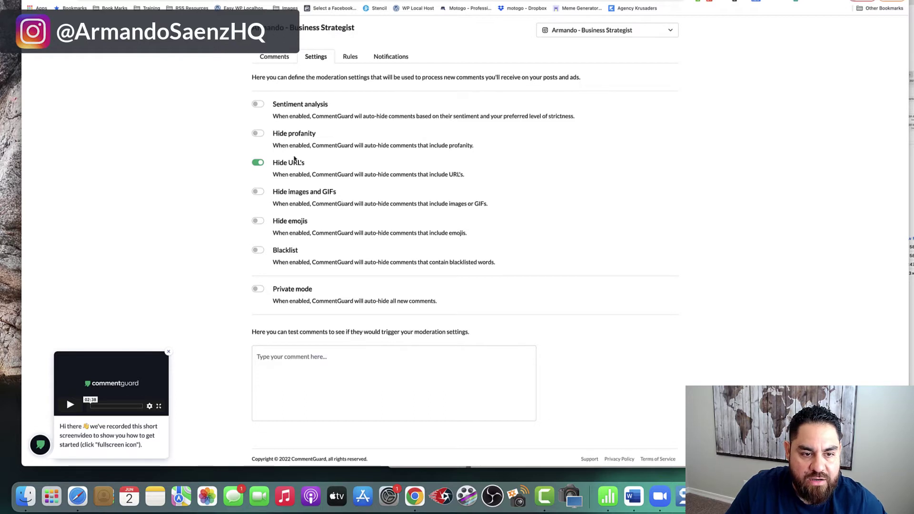
Turn on Hide profanity with English as the language
click(281, 138)
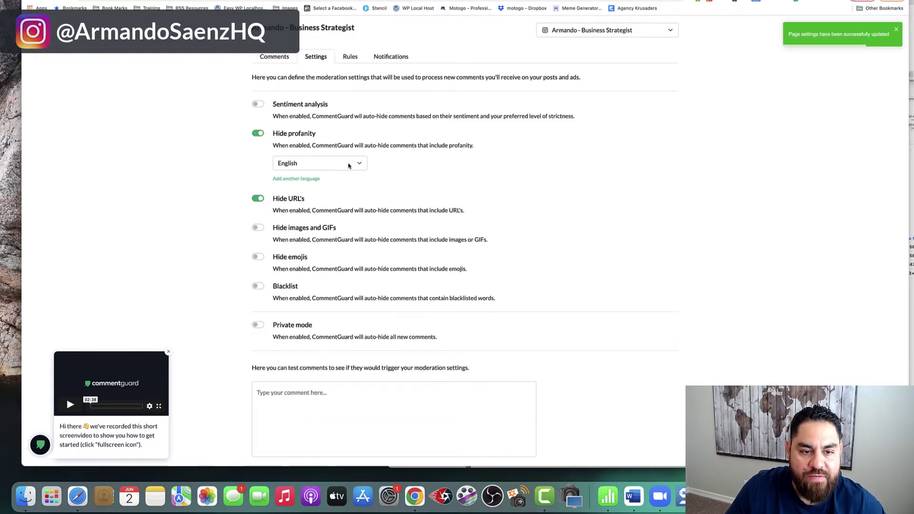
click(351, 164)
click(321, 165)
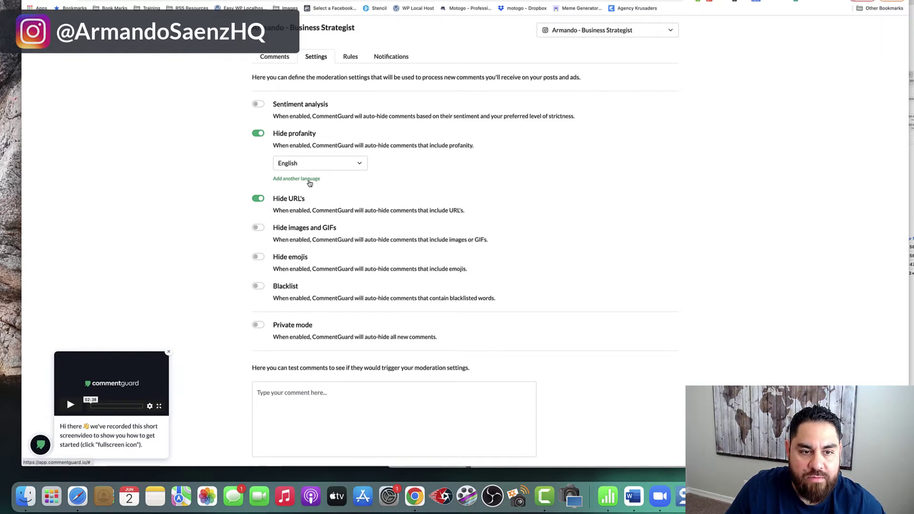
scroll(310, 181, up, 1)
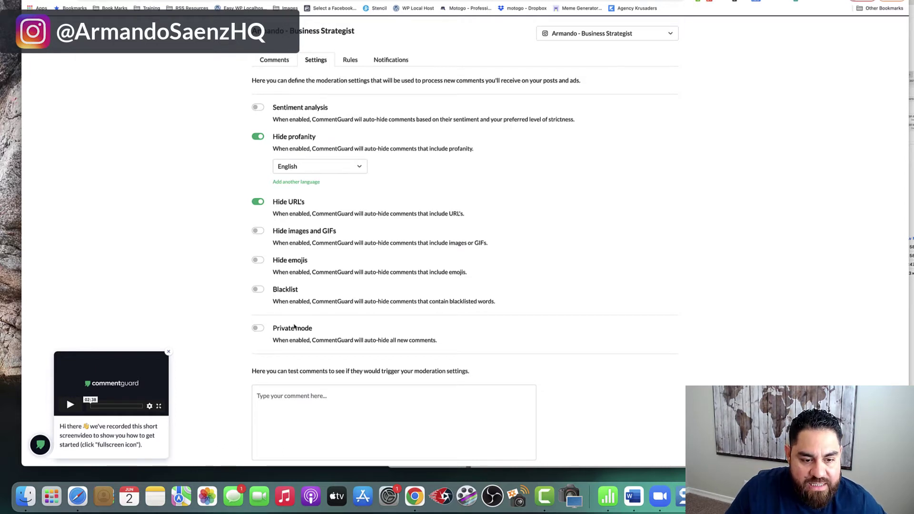
Enable the Blacklist and switch to the Instagram profile tab
click(258, 291)
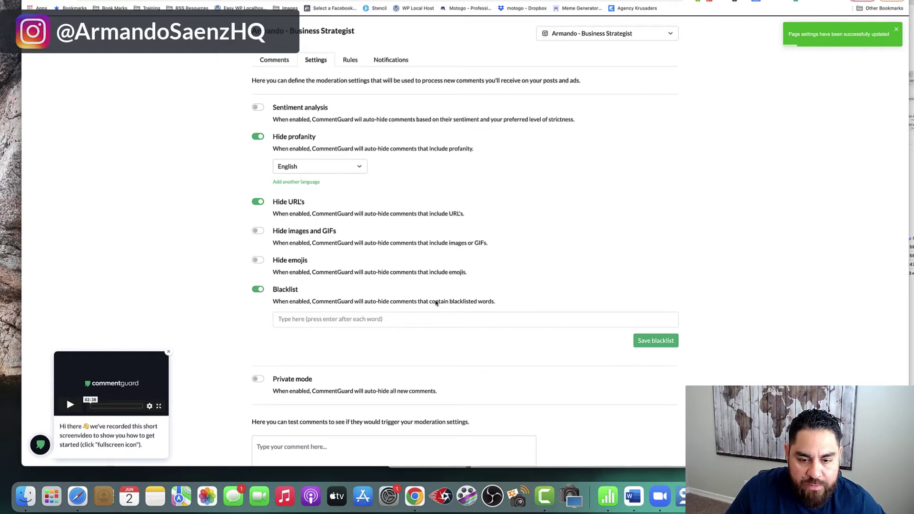
scroll(433, 300, down, 1)
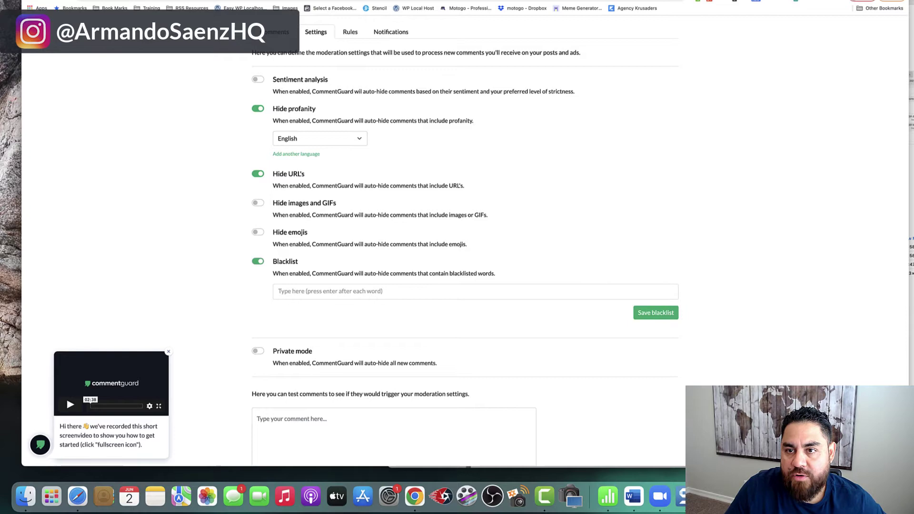
key(ctrl+Tab)
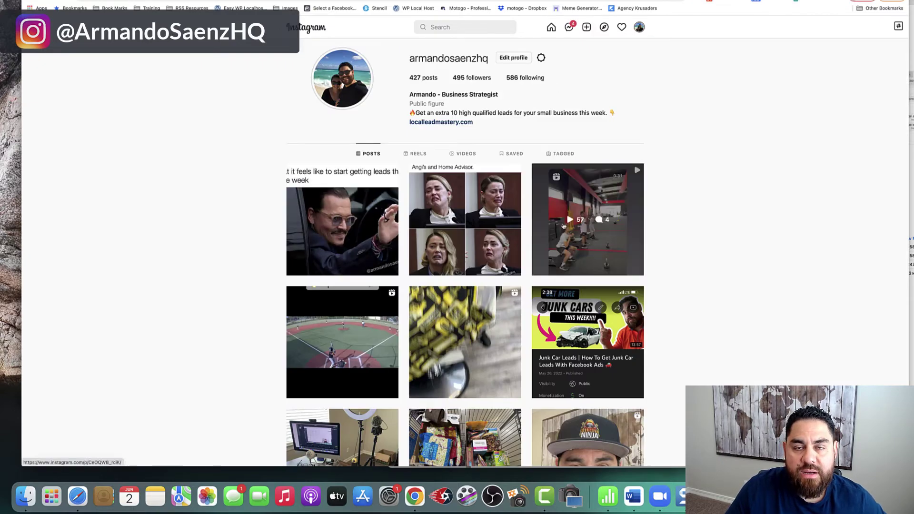
Open the newest Instagram post and copy the spam phrase 'Promote it on'
click(352, 224)
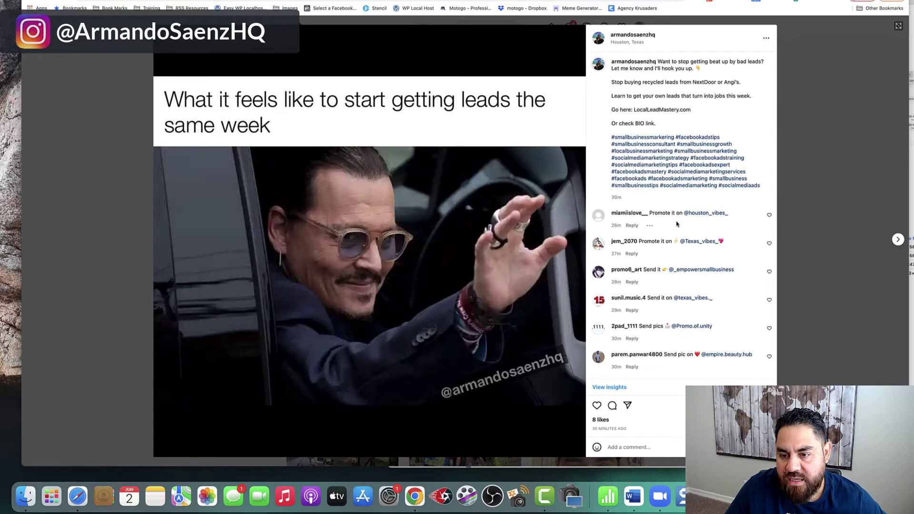
drag(651, 213, 683, 214)
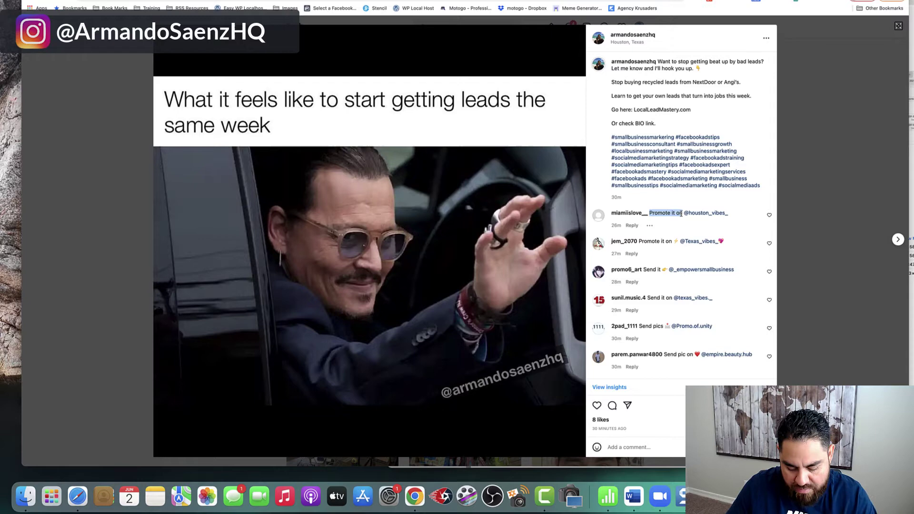
click(679, 212)
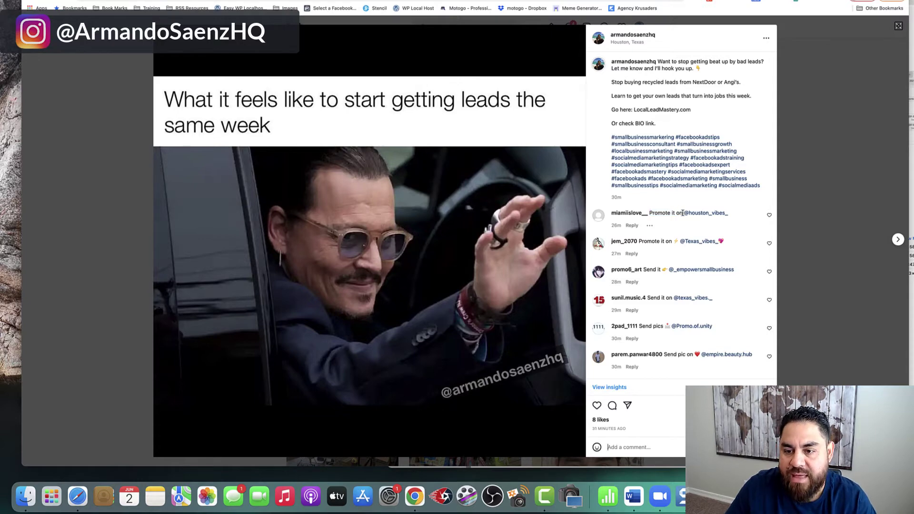
drag(683, 213, 649, 213)
key(super+c)
click(651, 213)
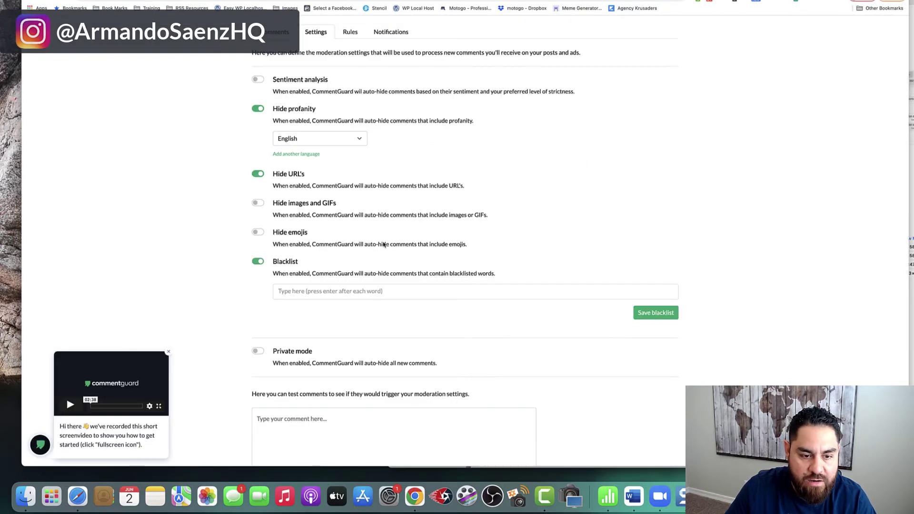
Add 'Promote it on' to the blacklist, then copy 'Send pic' from the comments
click(332, 291)
key(super+v)
key(Return)
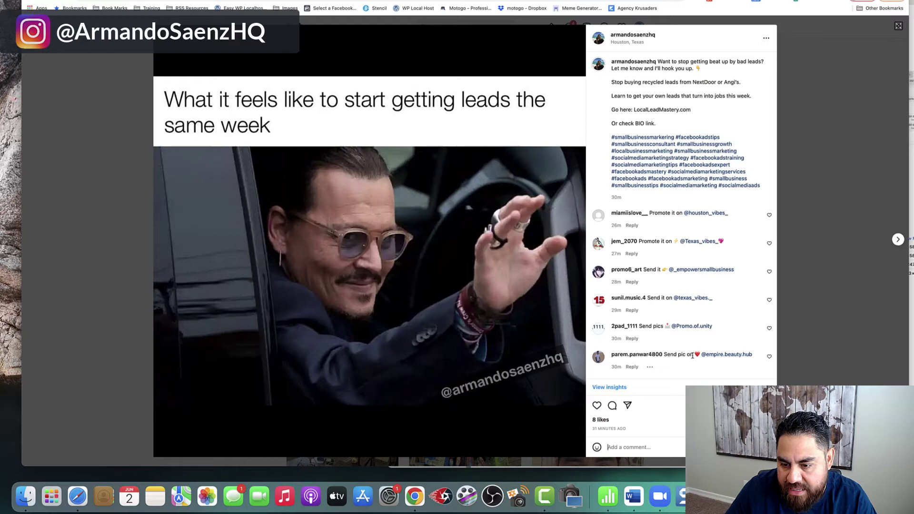
drag(686, 356, 666, 356)
key(ctrl+c)
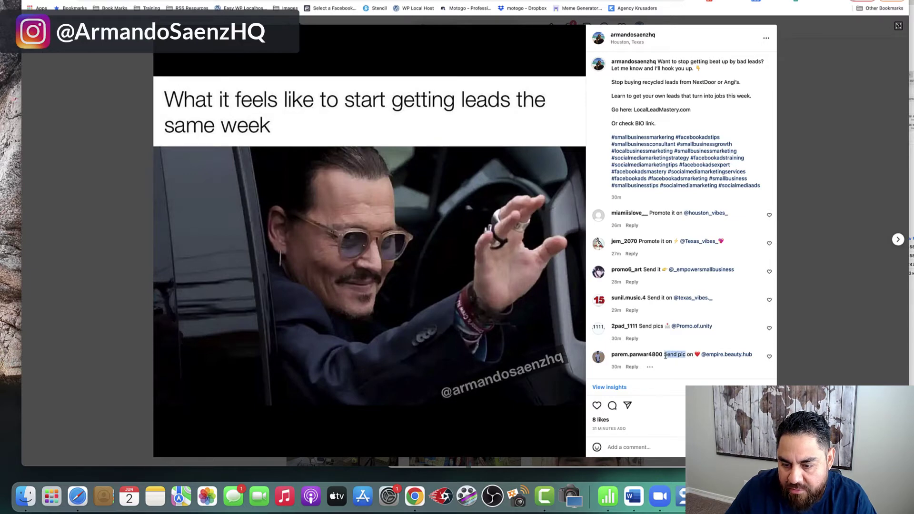
click(665, 357)
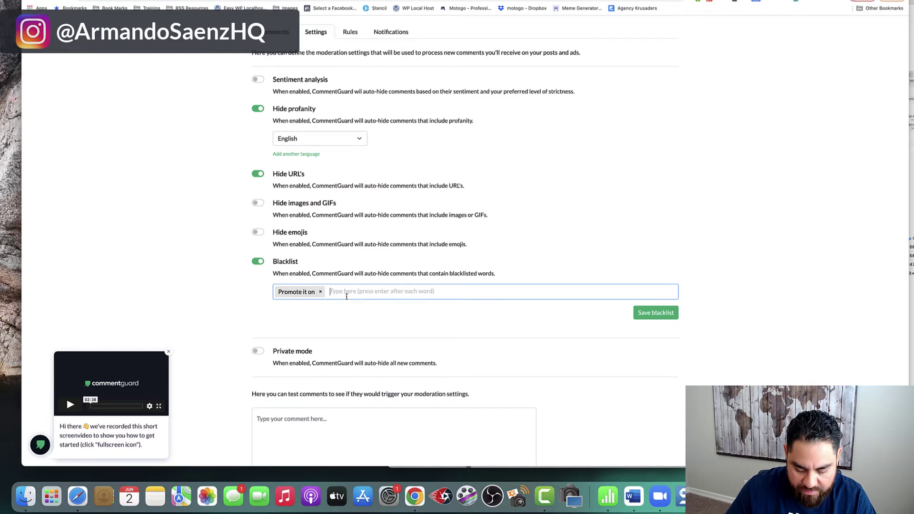
Paste 'Send pic' as a blacklist entry and save the blacklist
key(ctrl+v)
key(Return)
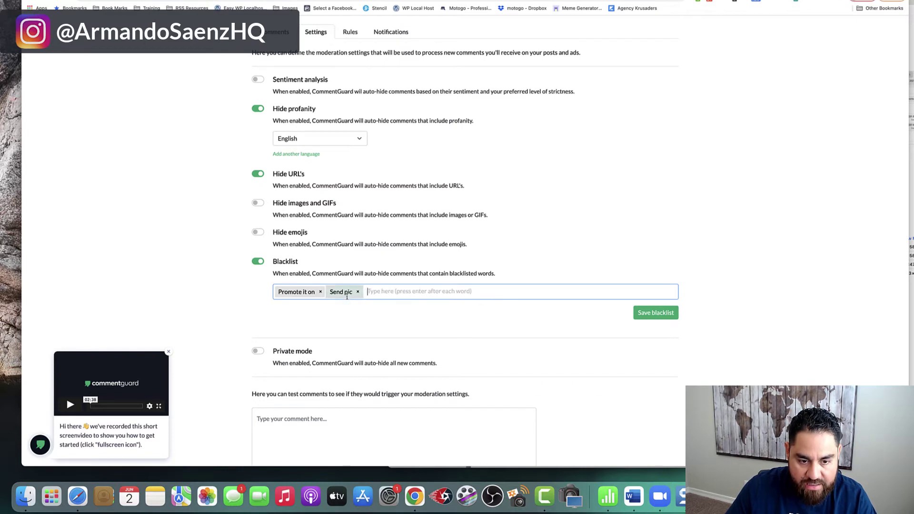
click(650, 313)
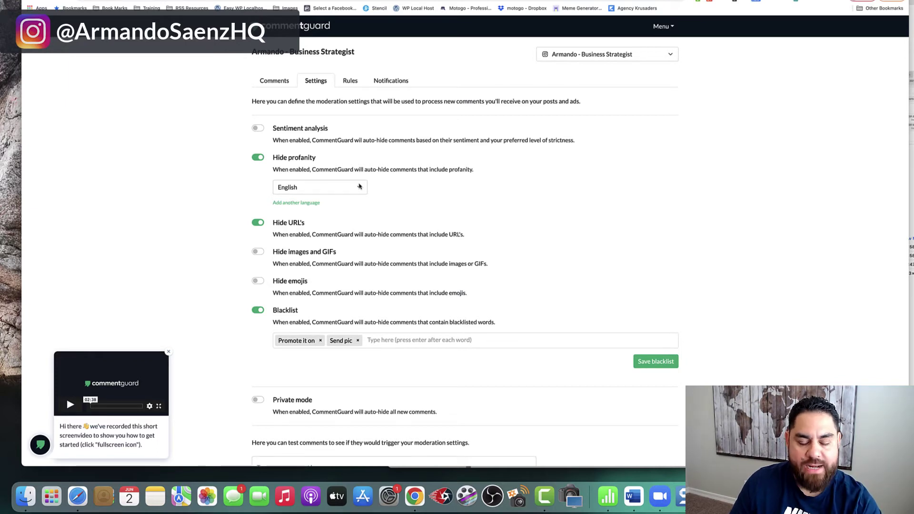
Start a new rule on the Rules tab, reviewing its action and keyword trigger options
click(351, 82)
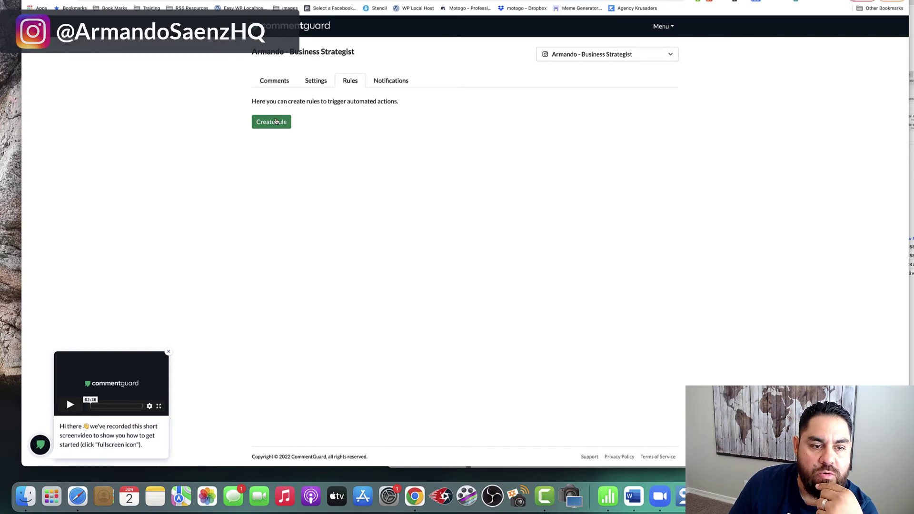
click(275, 123)
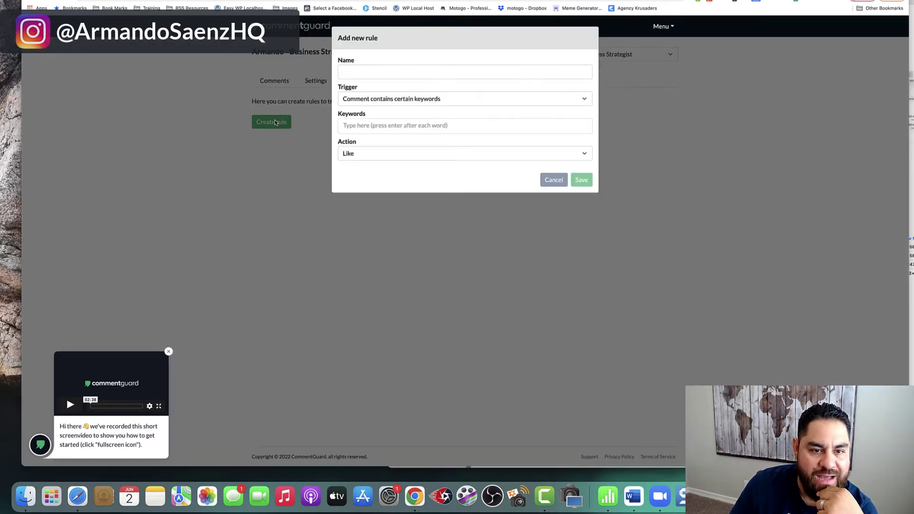
click(398, 72)
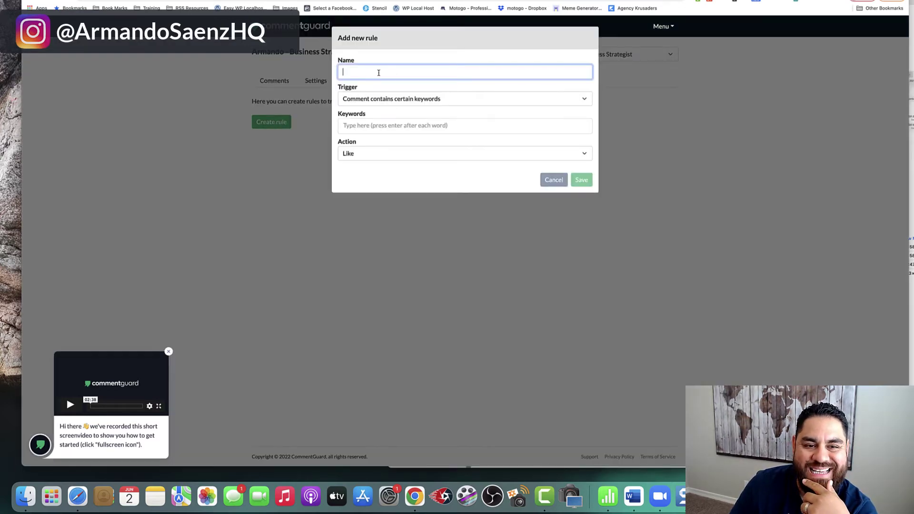
click(356, 155)
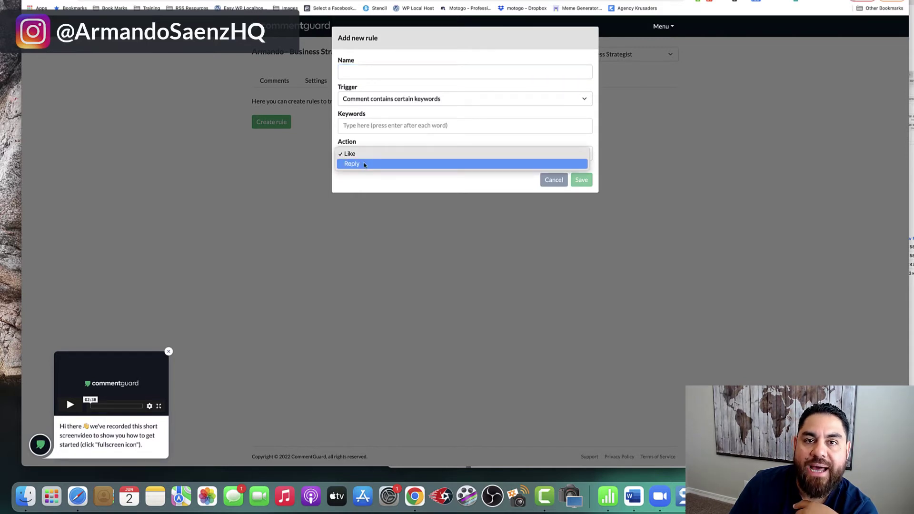
click(381, 74)
click(419, 100)
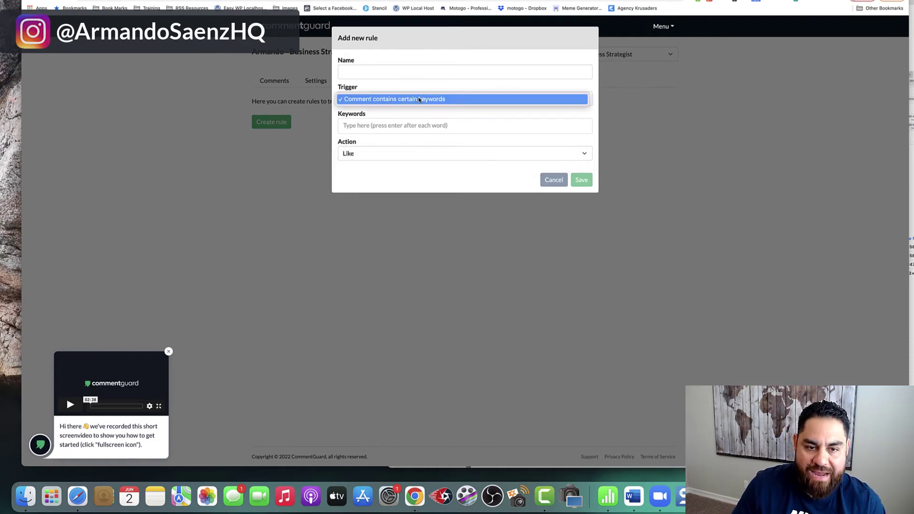
click(419, 100)
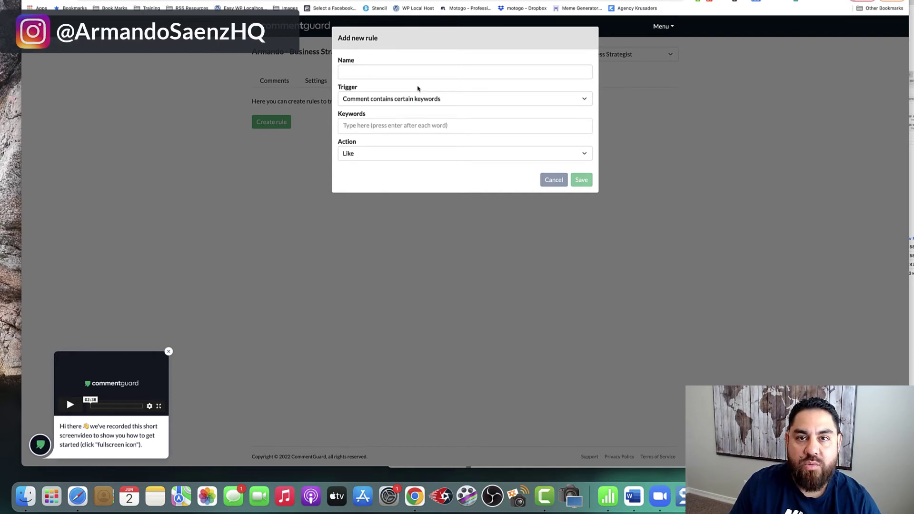
Set the rule's action to Reply, then cancel it without saving
click(383, 125)
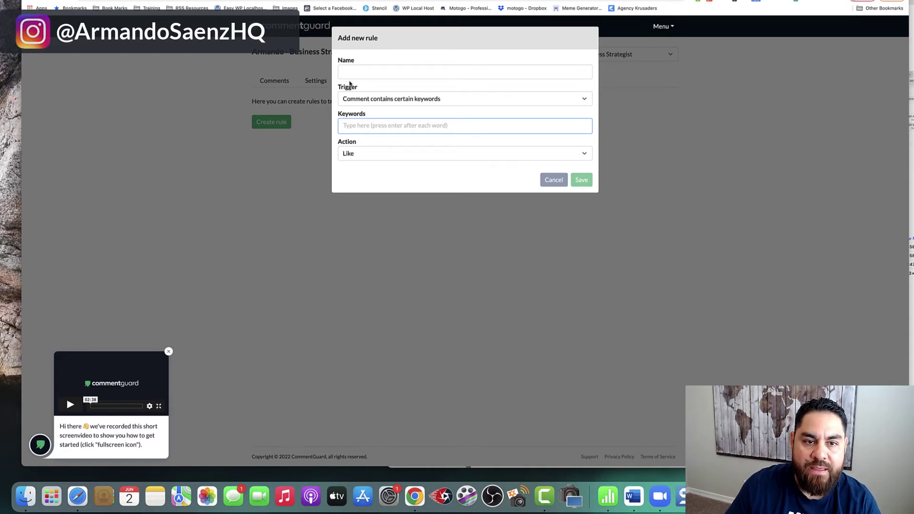
click(587, 153)
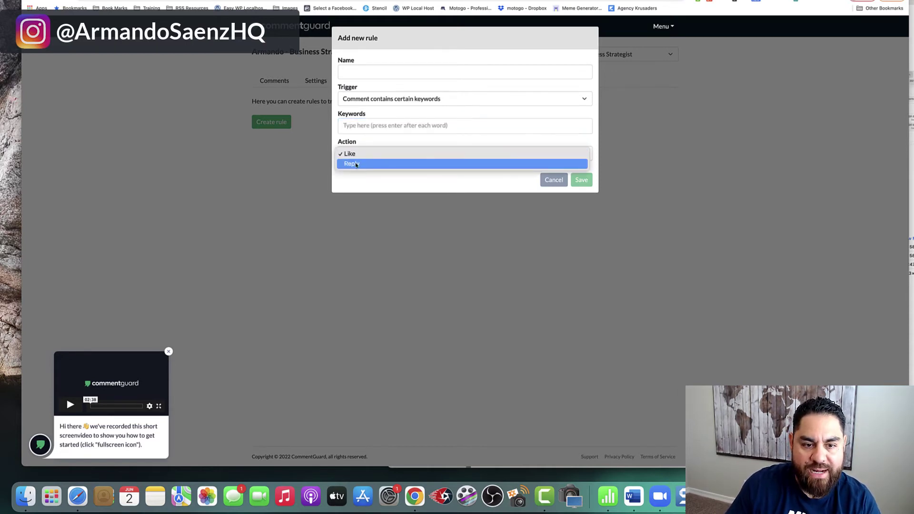
click(358, 165)
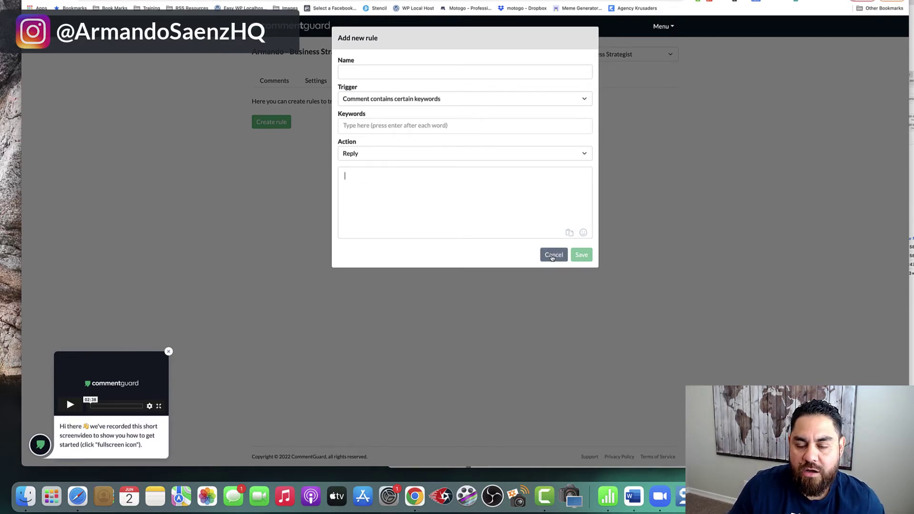
click(552, 258)
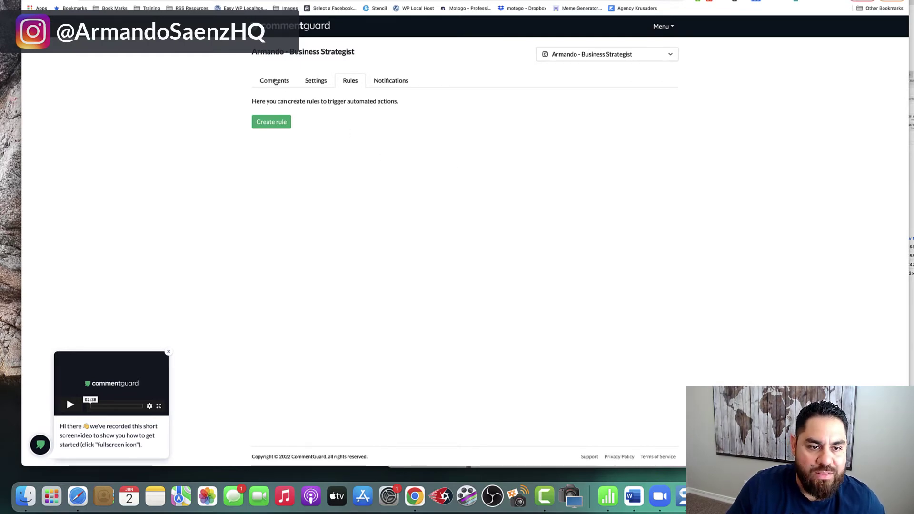
Switch the account selector to the Facebook page
click(601, 55)
click(572, 74)
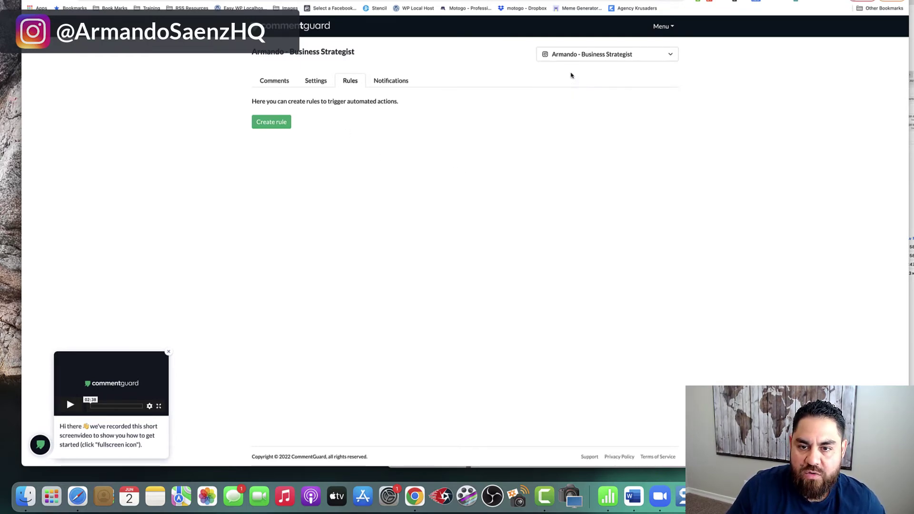
click(275, 82)
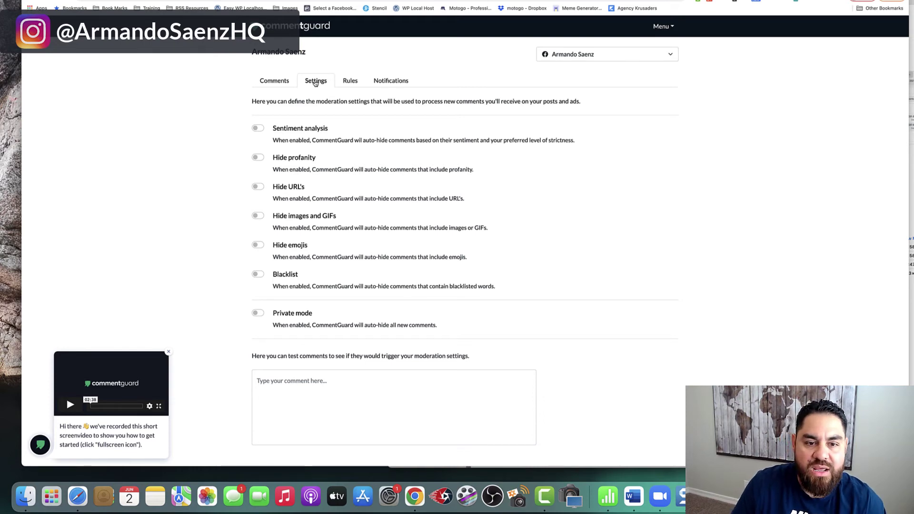
View the page's Comments, Settings and Rules, then return to the Dashboard via Menu
click(270, 83)
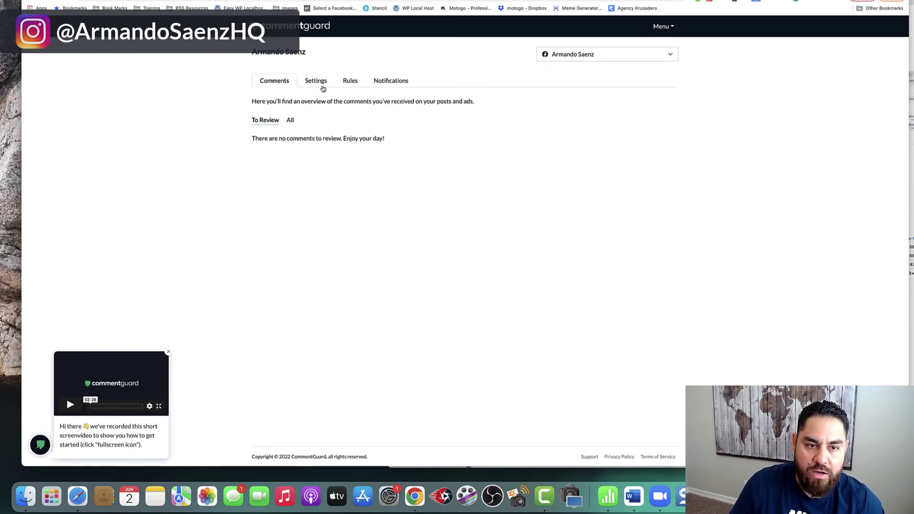
click(322, 86)
click(354, 84)
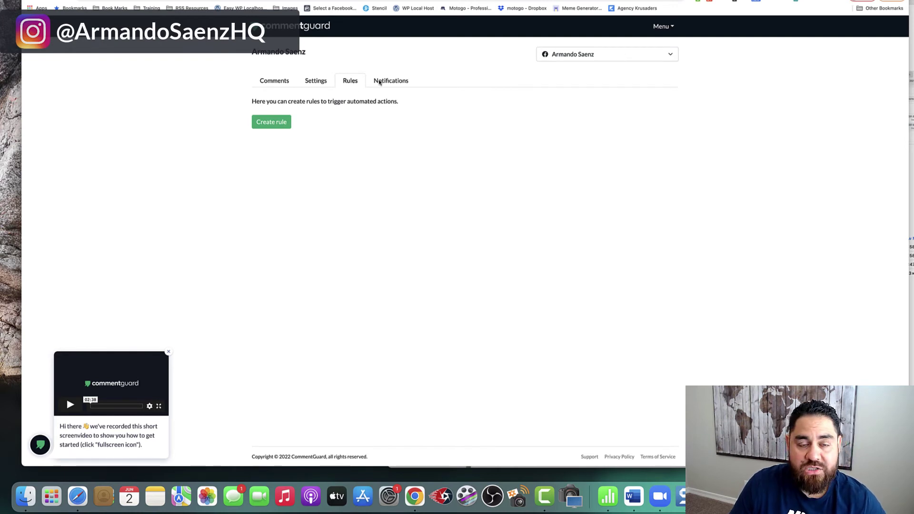
click(673, 27)
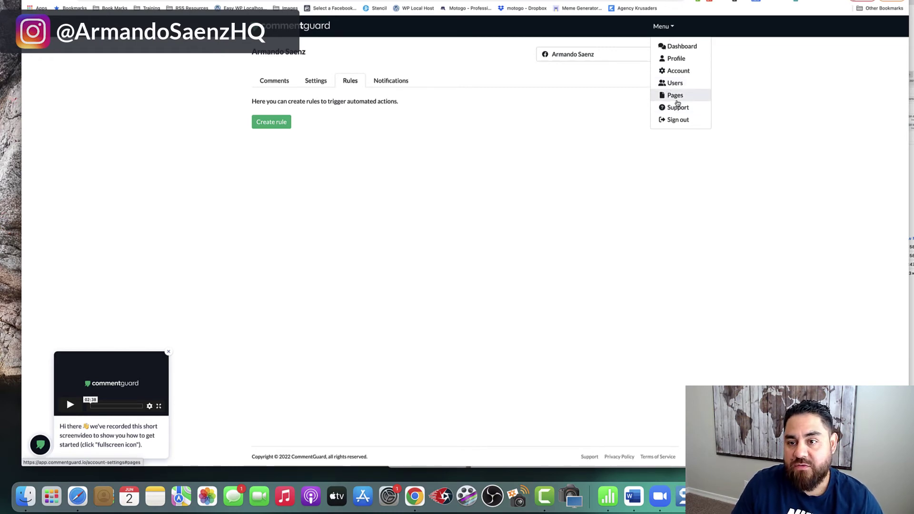
click(679, 47)
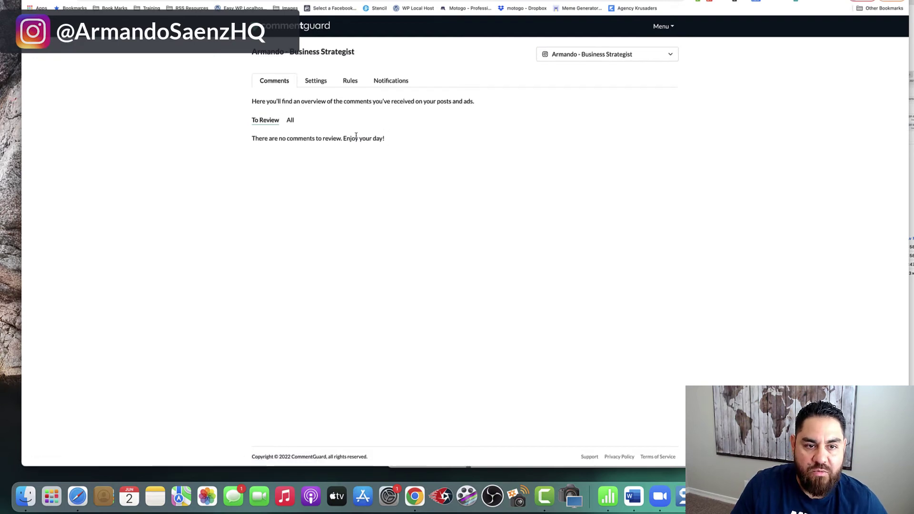
Open the Settings tab for the Instagram account in CommentGuard
click(323, 85)
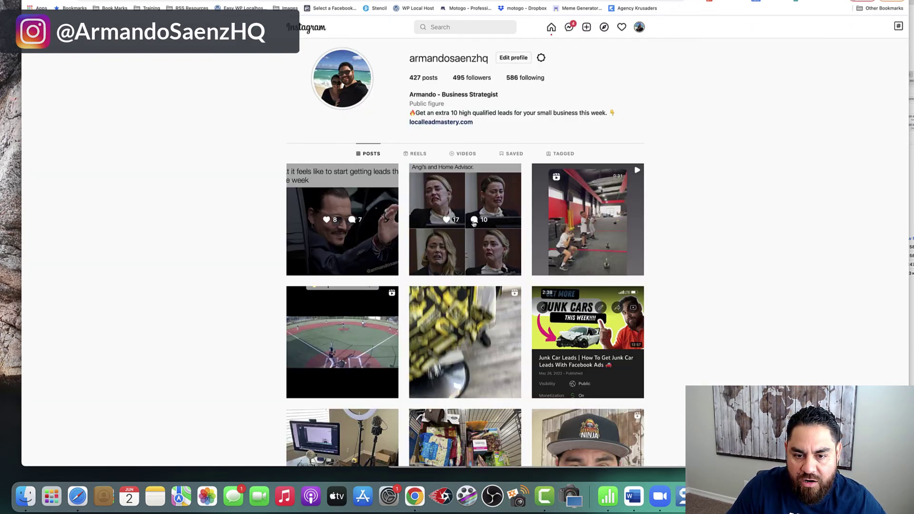
click(475, 223)
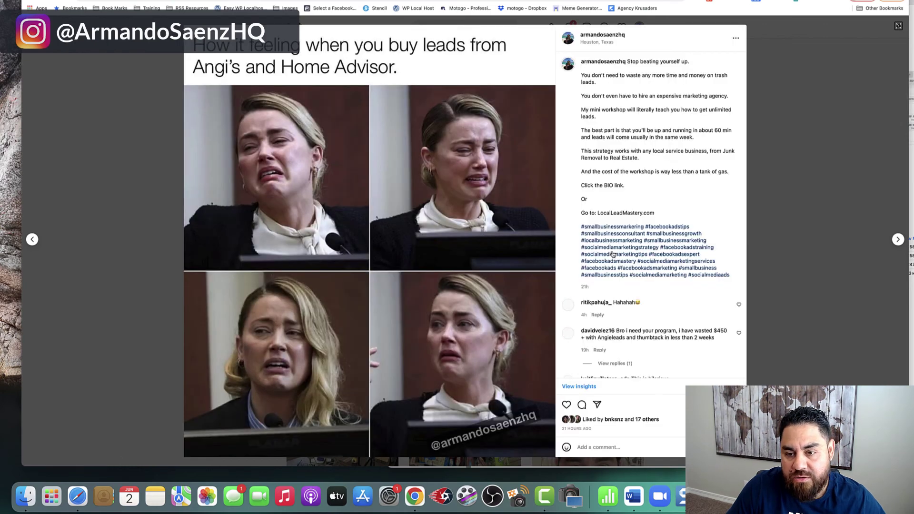
scroll(638, 317, down, 5)
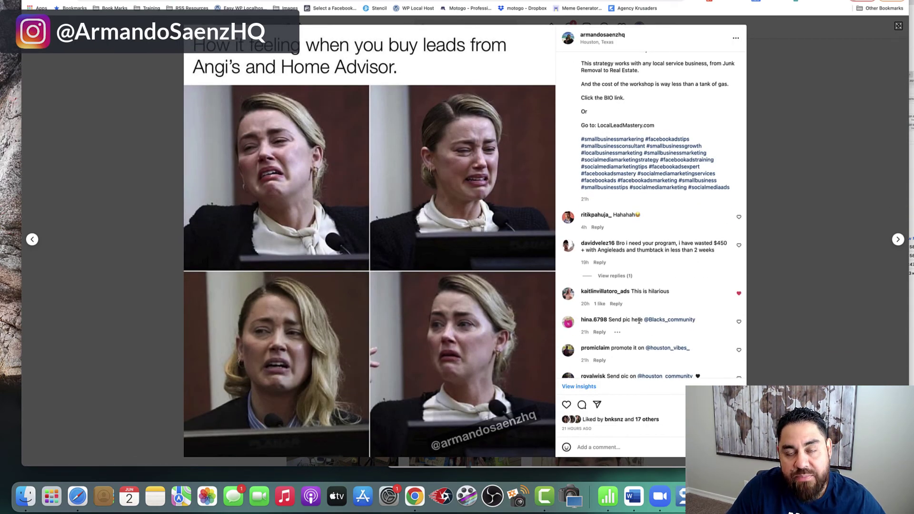
scroll(639, 321, down, 5)
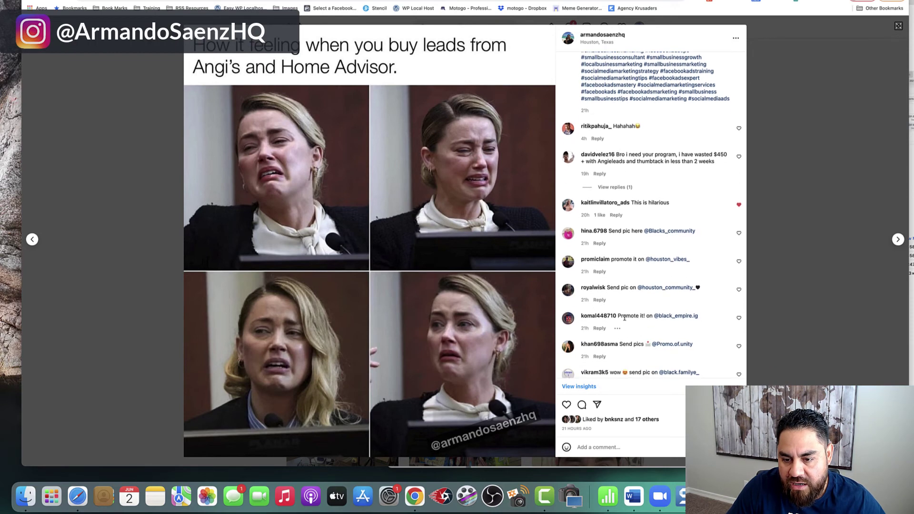
scroll(625, 318, down, 1)
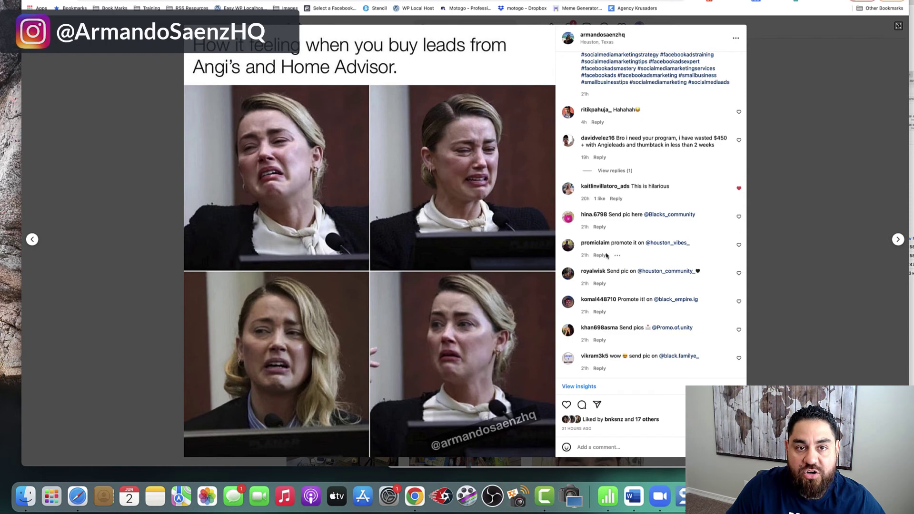
click(151, 144)
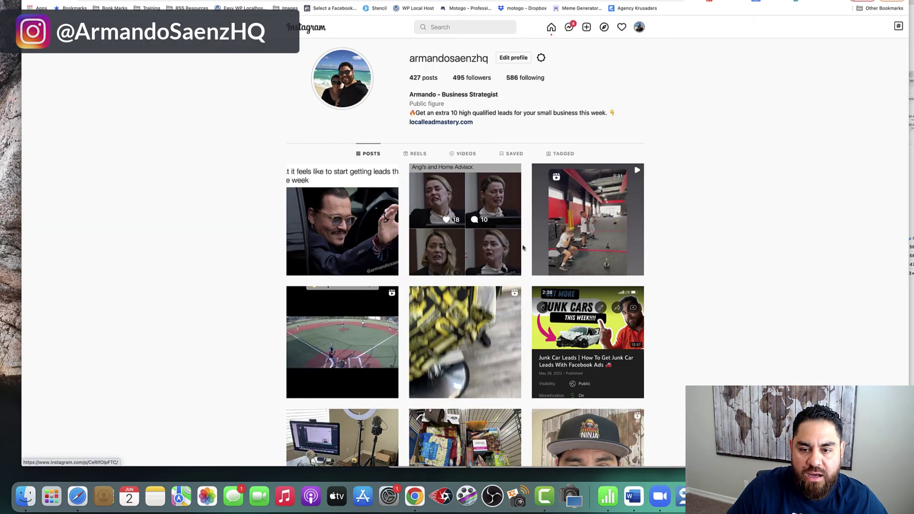
Back in CommentGuard's Instagram settings, toggle Hide images and GIFs on then off, and open the page list
click(627, 3)
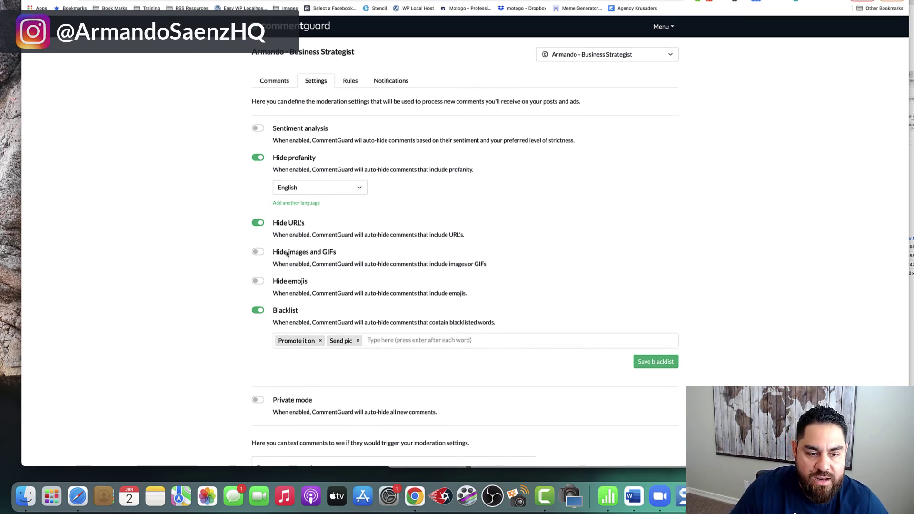
click(257, 252)
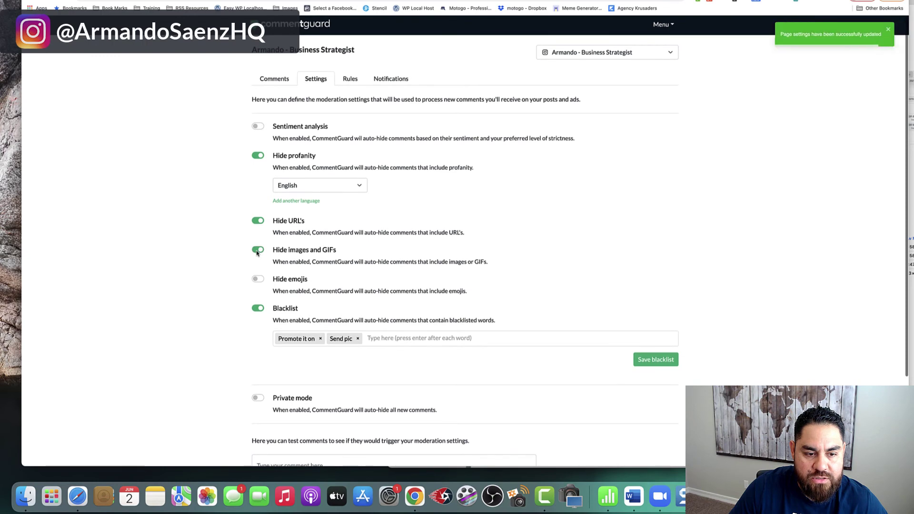
click(258, 252)
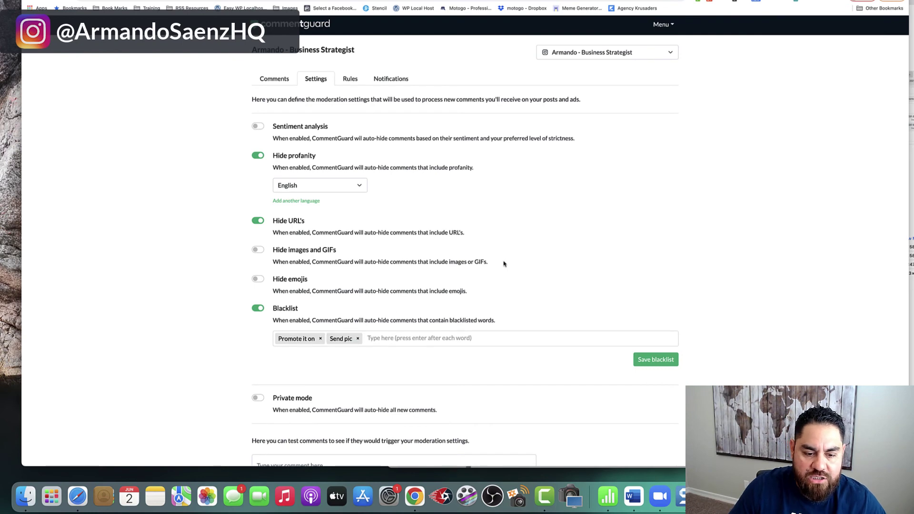
scroll(548, 210, down, 2)
scroll(620, 62, up, 2)
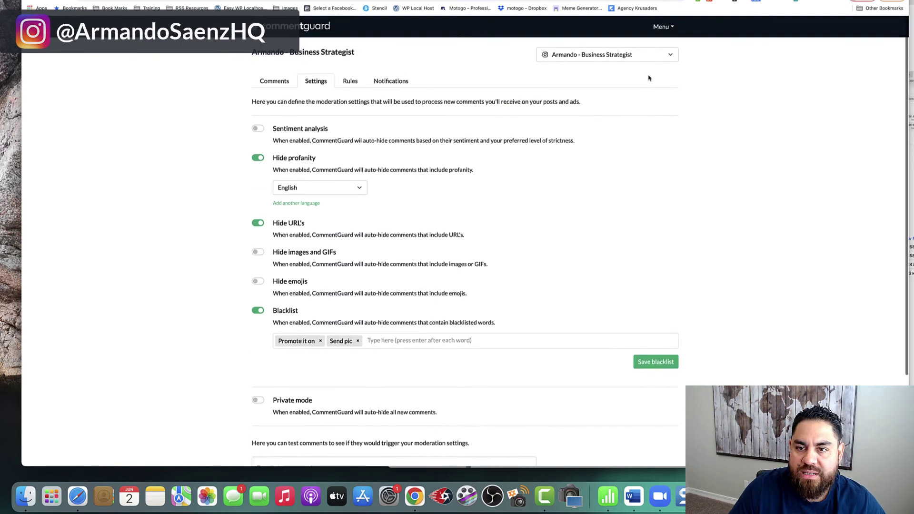
click(670, 54)
Select the Facebook page and turn on Hide URL's, Hide images and GIFs, and Blacklist
click(572, 74)
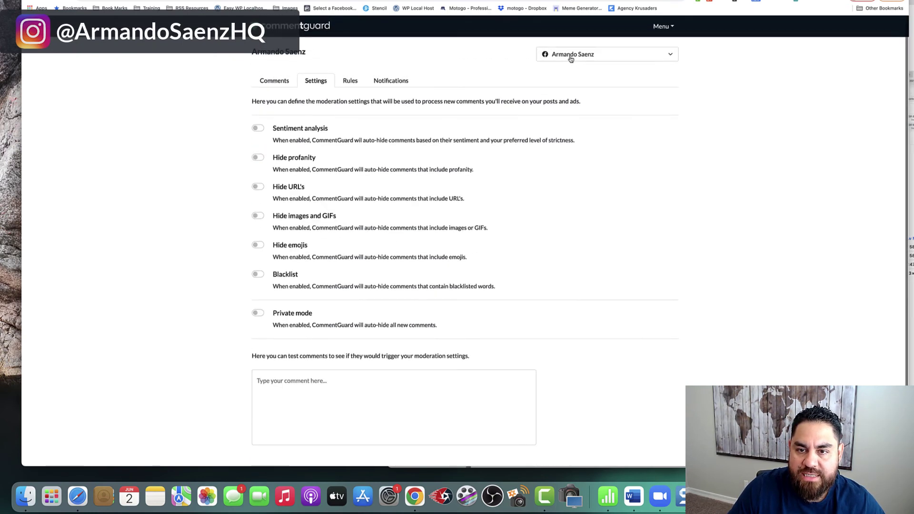
click(257, 186)
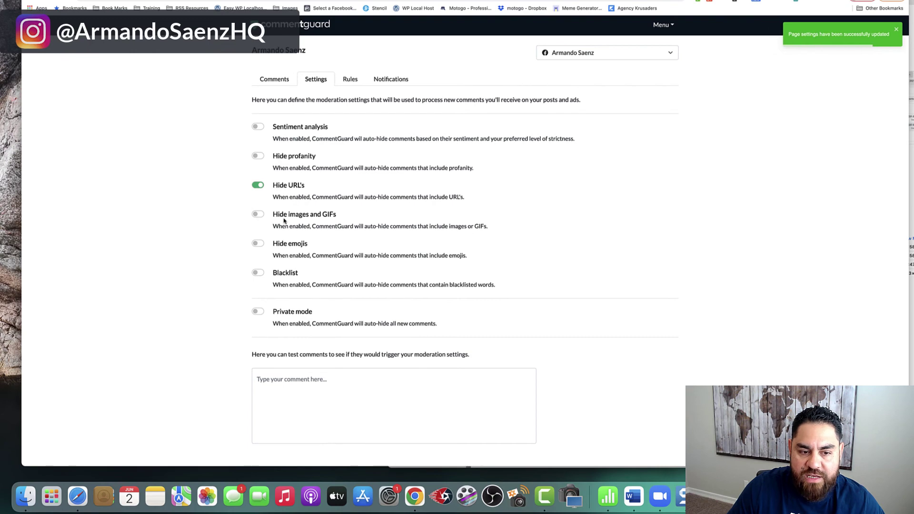
click(257, 215)
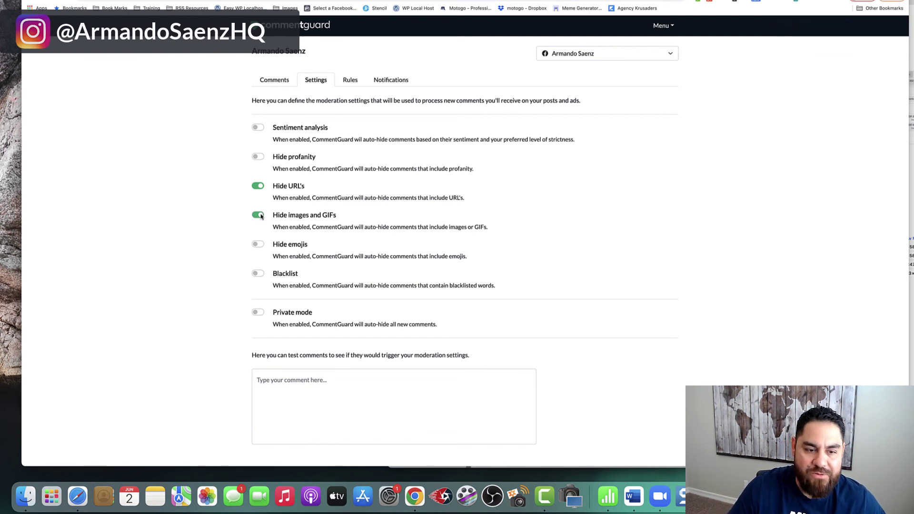
scroll(257, 276, down, 1)
click(257, 272)
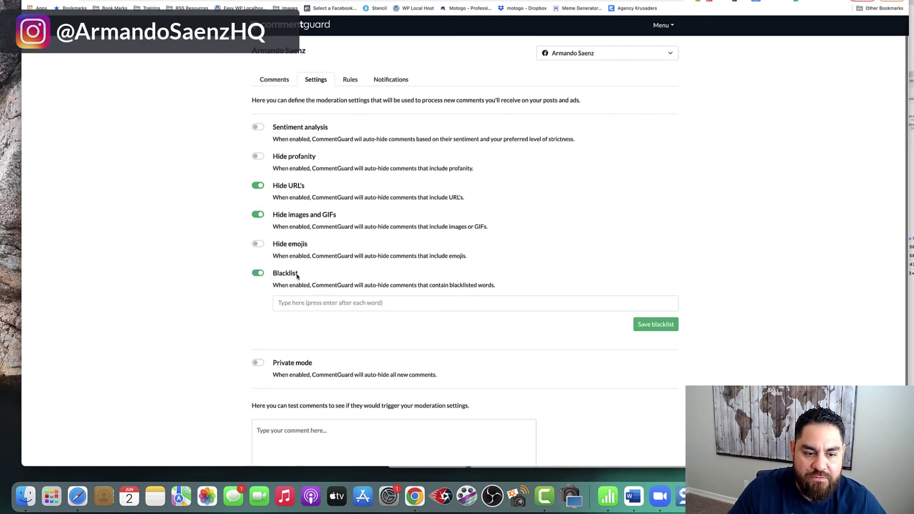
Add the words 'scam' and 'scammer' to the Facebook page's blacklist
click(302, 302)
text(scam)
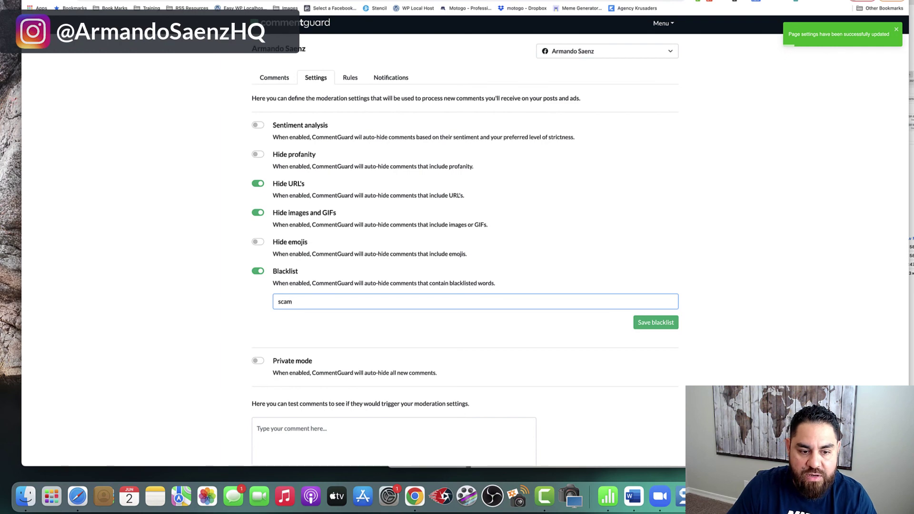
key(Return)
text(scammer)
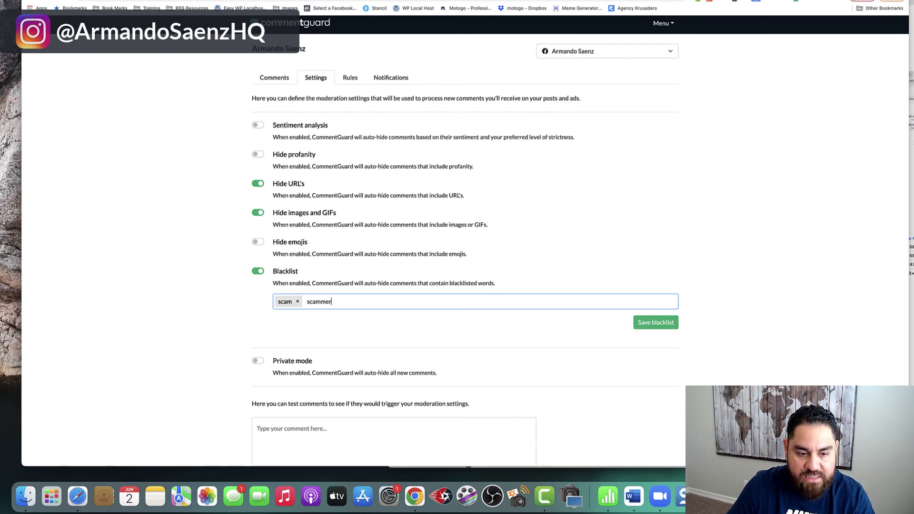
key(Return)
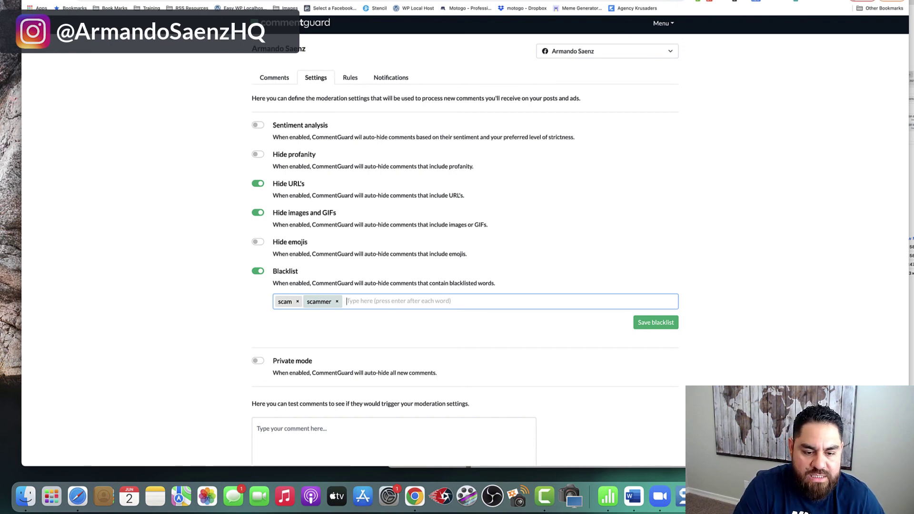
Save the Facebook blacklist with 'scam' and 'scammer', then scroll down the settings
click(656, 323)
scroll(502, 143, down, 4)
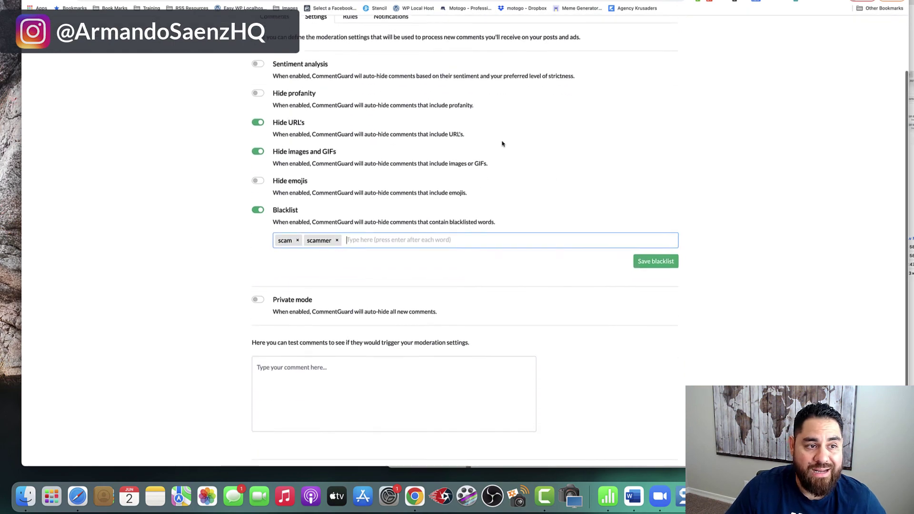